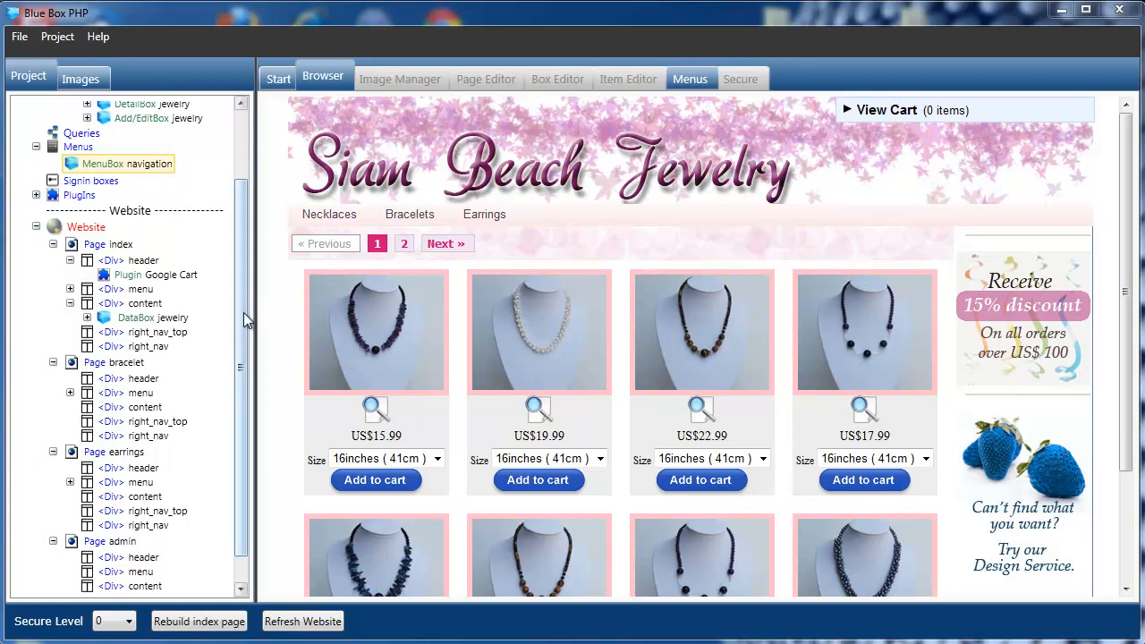
Start a new query data box under the project's Queries and name it bracelet
{"action": "mouse_move", "coordinate": [244, 317]}
{"action": "left_mouse_down"}
{"action": "mouse_move", "coordinate": [234, 230]}
{"action": "mouse_move", "coordinate": [241, 306]}
{"action": "left_mouse_up"}
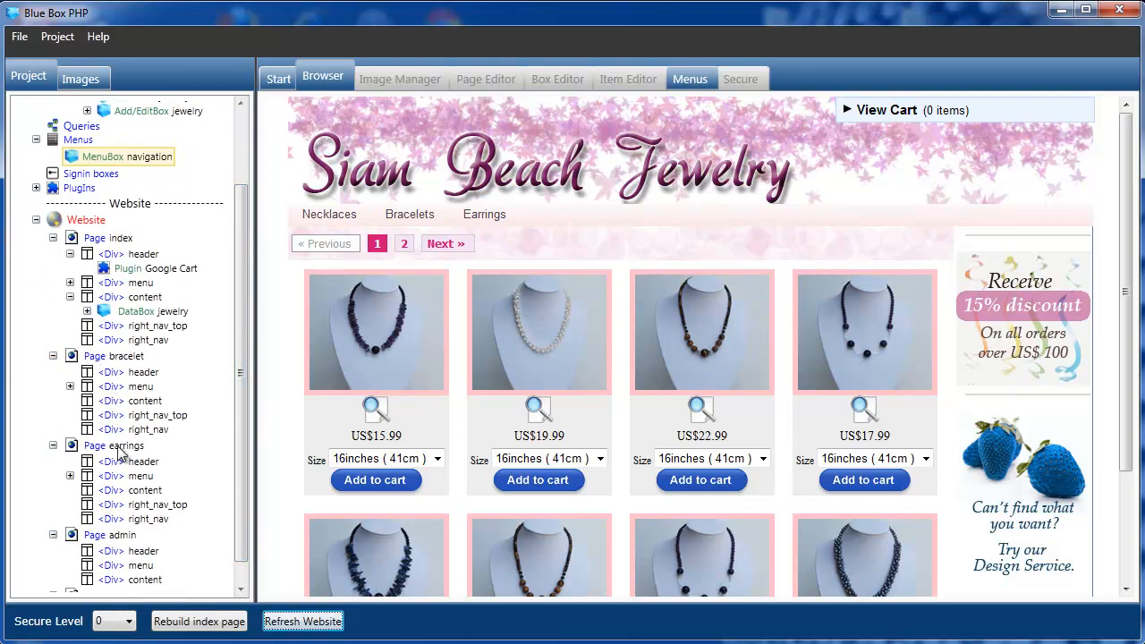
{"action": "left_click_drag", "start_coordinate": [242, 349], "coordinate": [240, 266]}
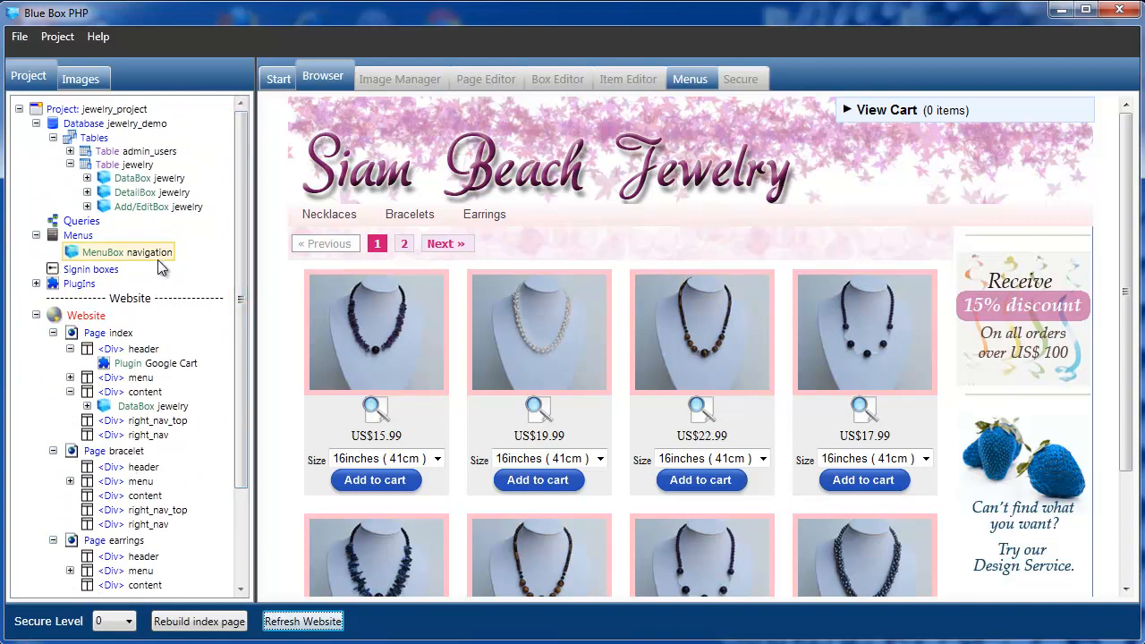
{"action": "left_click", "coordinate": [85, 224]}
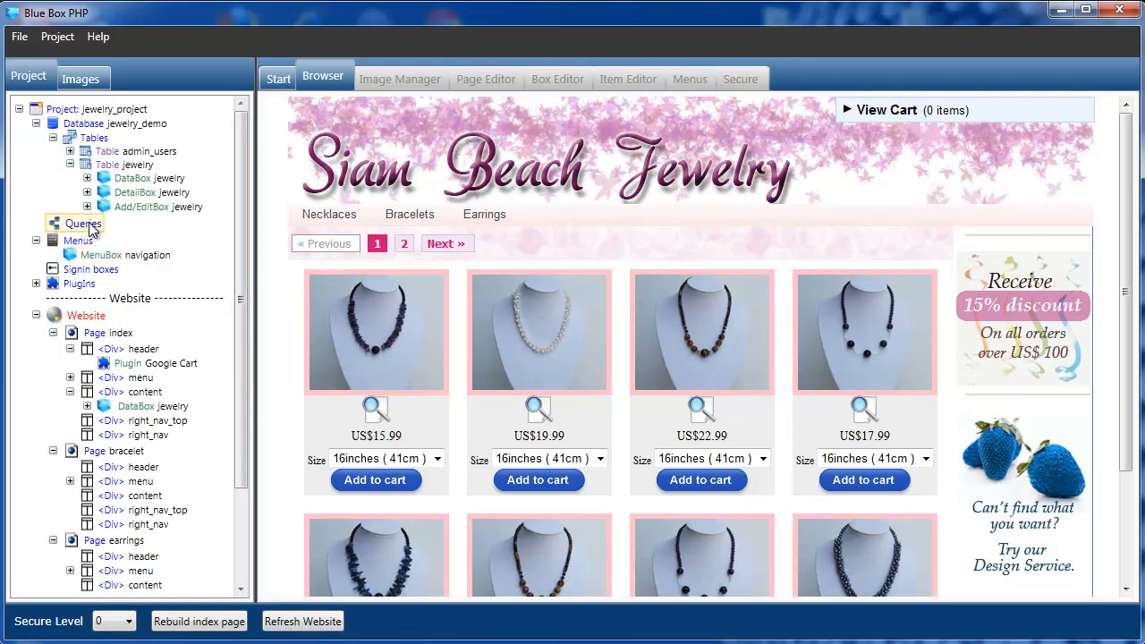
{"action": "right_click", "coordinate": [89, 229]}
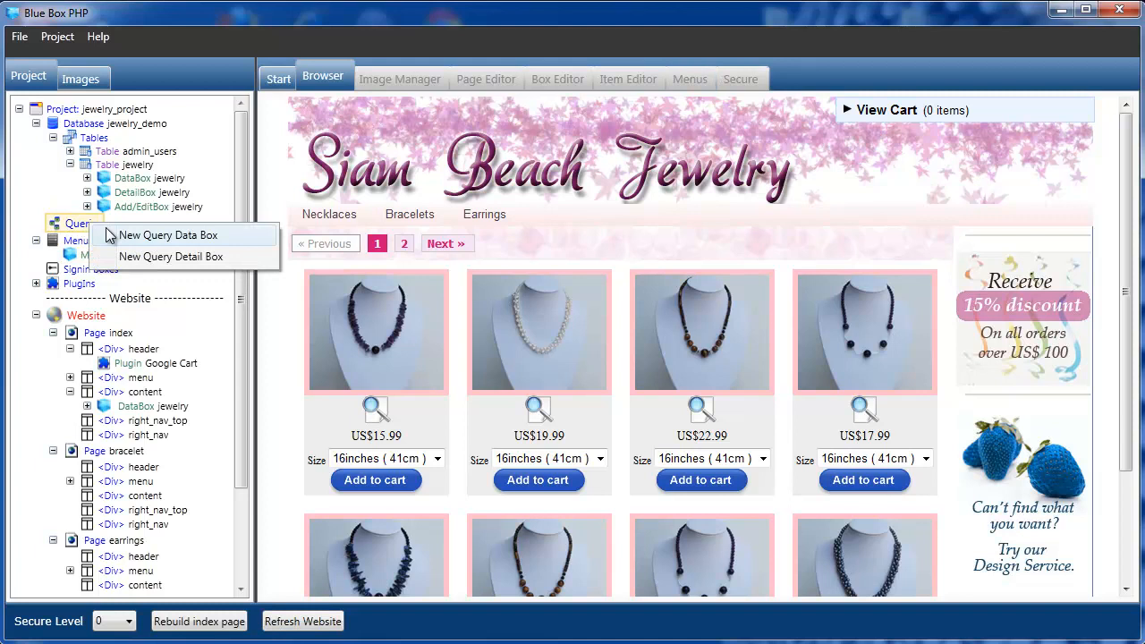
{"action": "left_click", "coordinate": [157, 236]}
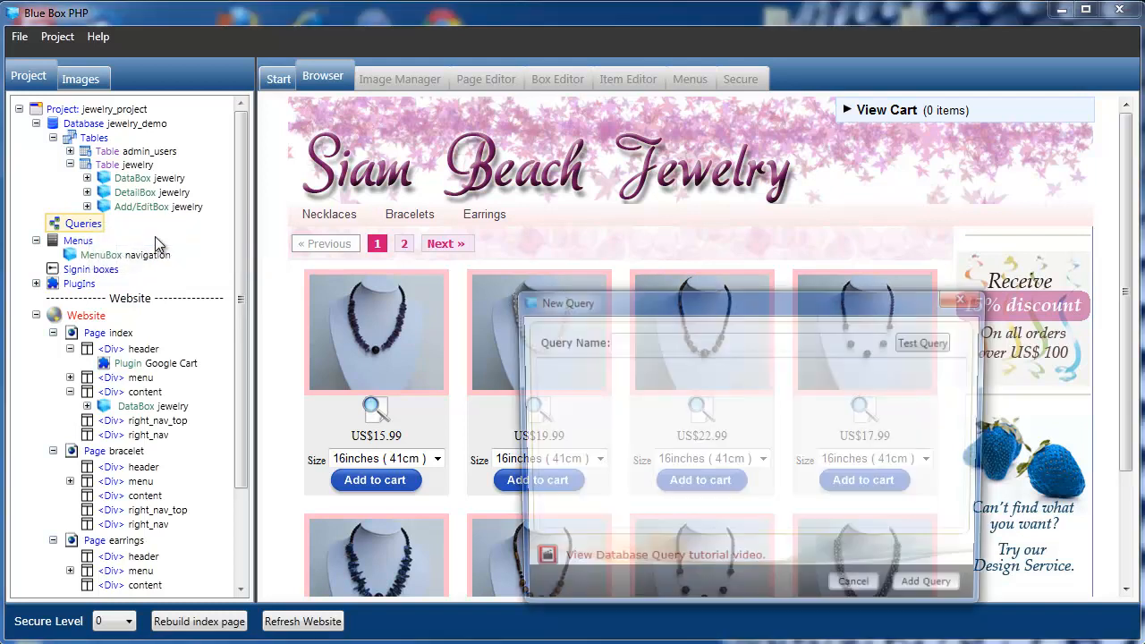
{"action": "left_click_drag", "start_coordinate": [592, 241], "coordinate": [575, 229]}
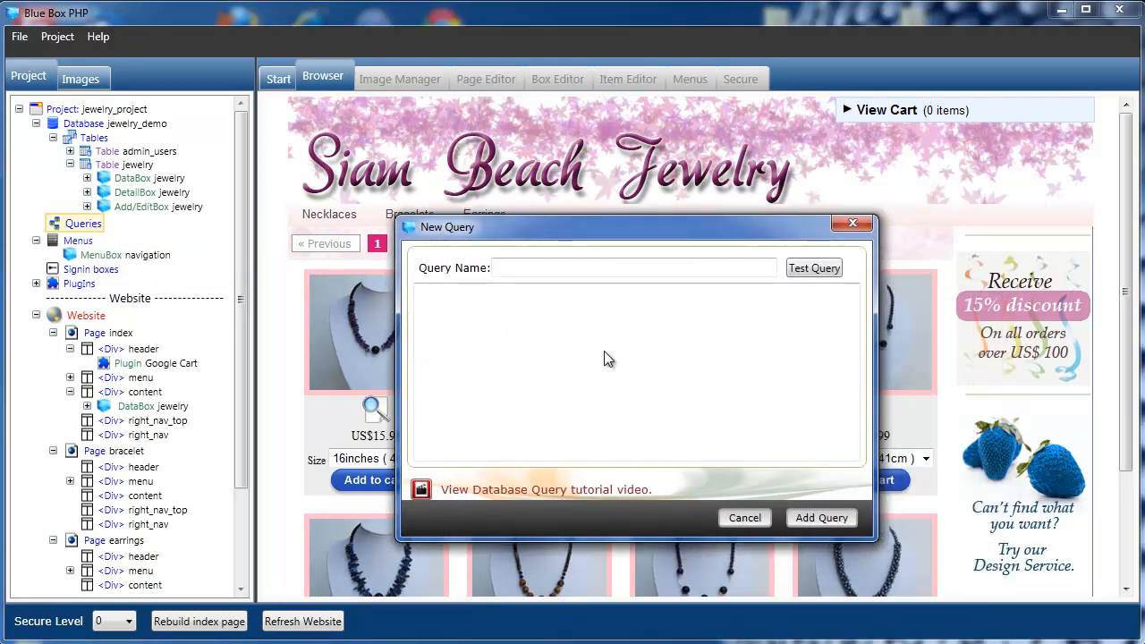
{"action": "left_click", "coordinate": [563, 265]}
{"action": "type", "text": "bracelet"}
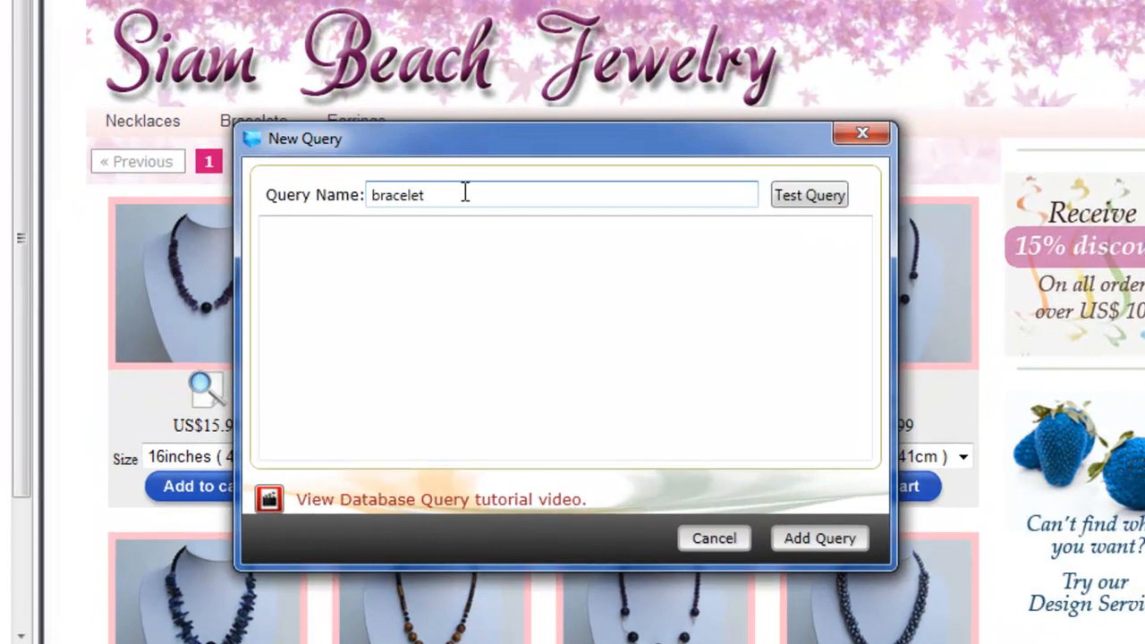
Enter the SQL select `ID`, `code`, `category`, `image`, `price` from `jewelry` where `category` = 'bracelet' and add the query
{"action": "left_click", "coordinate": [472, 259]}
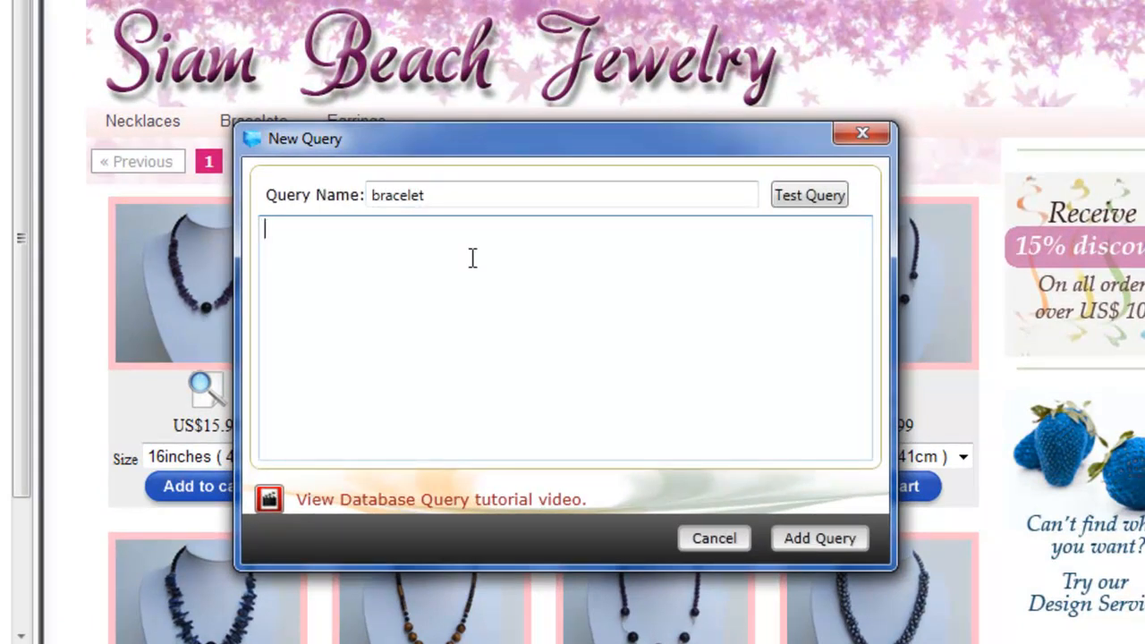
{"action": "type", "text": "select `ID`, `code`, `category`, `image`, `price` from `jewelry` where `category` = 'bracelet'"}
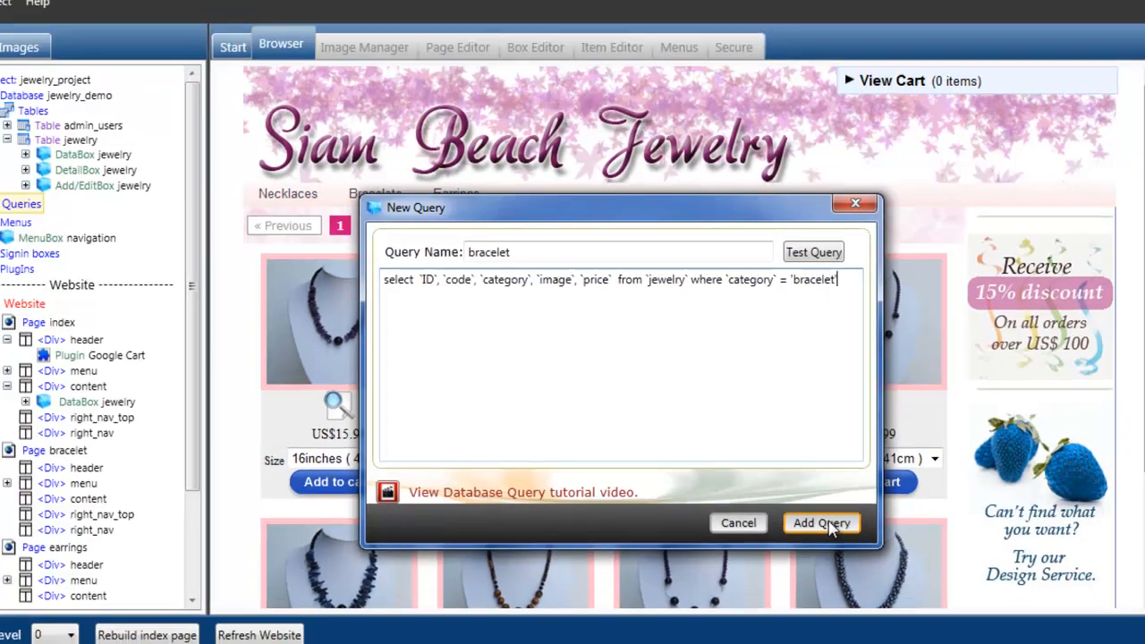
{"action": "left_click", "coordinate": [829, 537]}
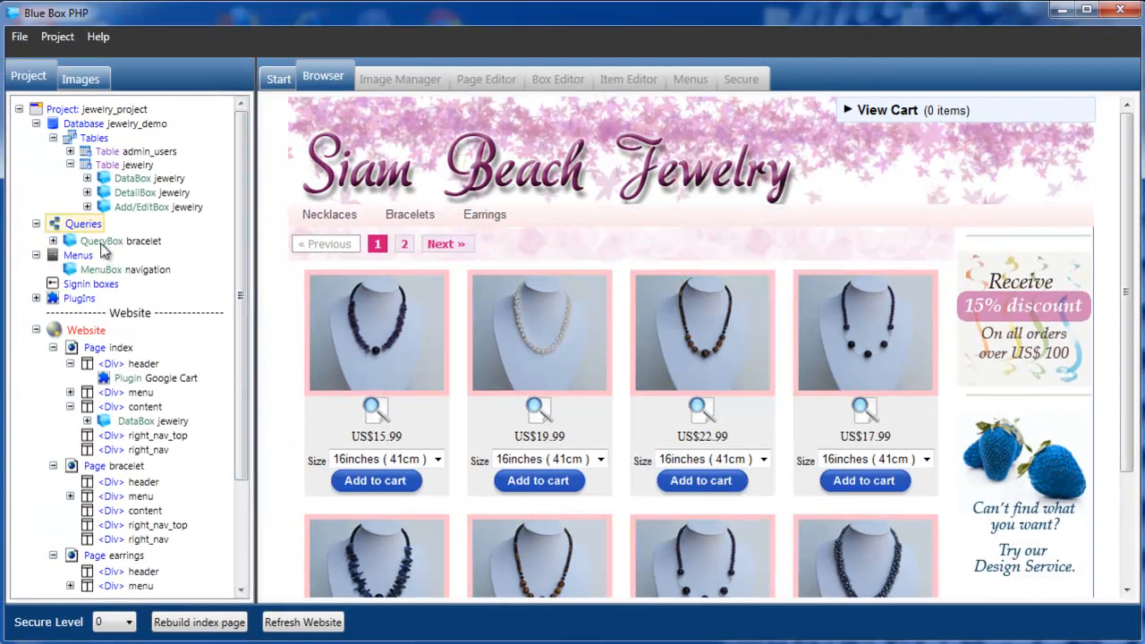
Apply the "Details bottom" layout template with the pink-framed necklace to the bracelet query box
{"action": "scroll", "coordinate": [245, 269], "scroll_direction": "down", "scroll_amount": 1}
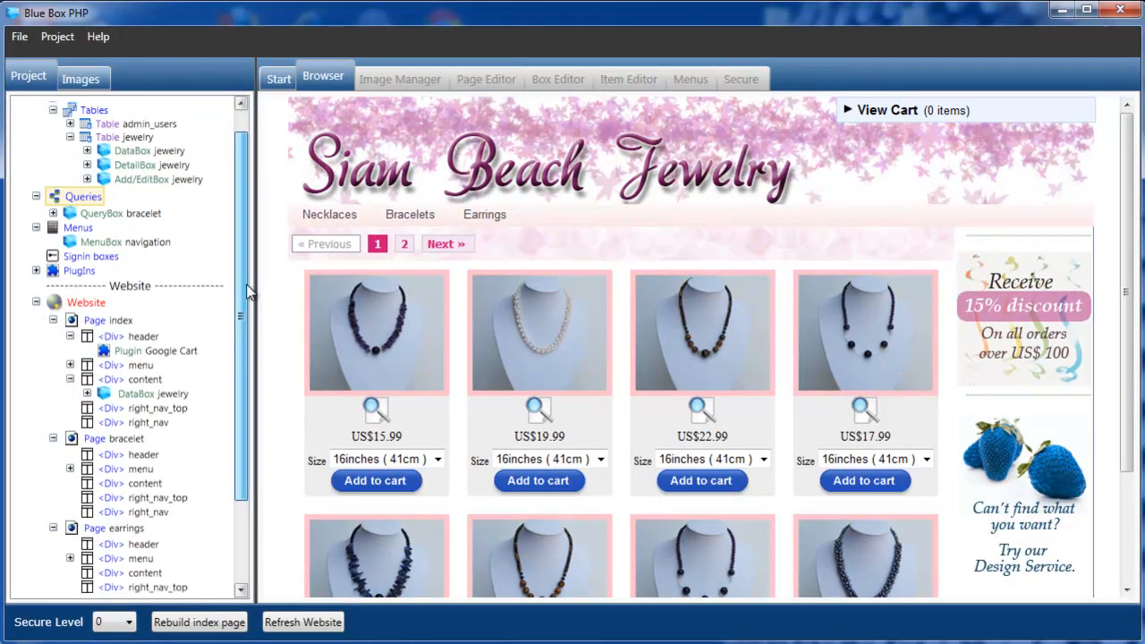
{"action": "left_click", "coordinate": [108, 213]}
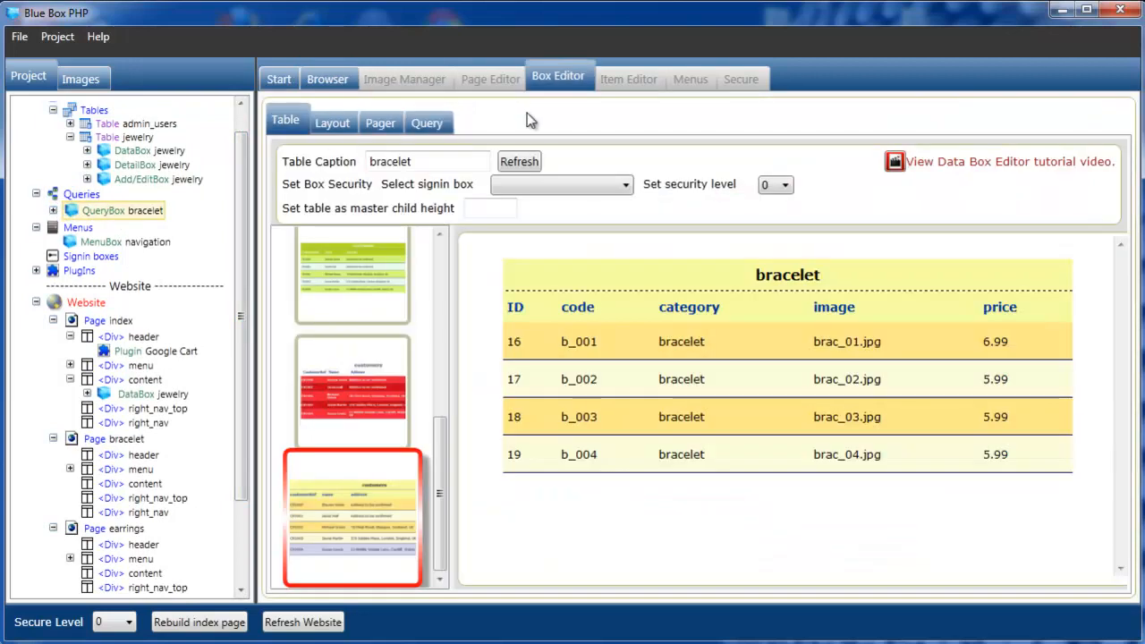
{"action": "left_click", "coordinate": [331, 121]}
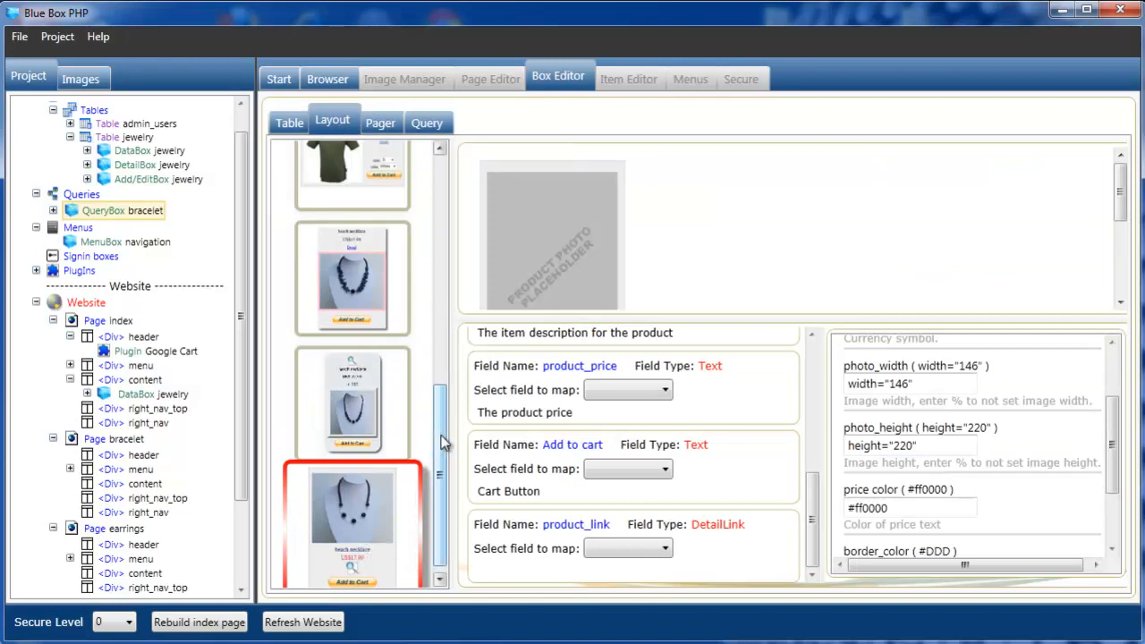
{"action": "scroll", "coordinate": [438, 447], "scroll_direction": "down", "scroll_amount": 1}
{"action": "left_click_drag", "start_coordinate": [439, 493], "coordinate": [442, 312]}
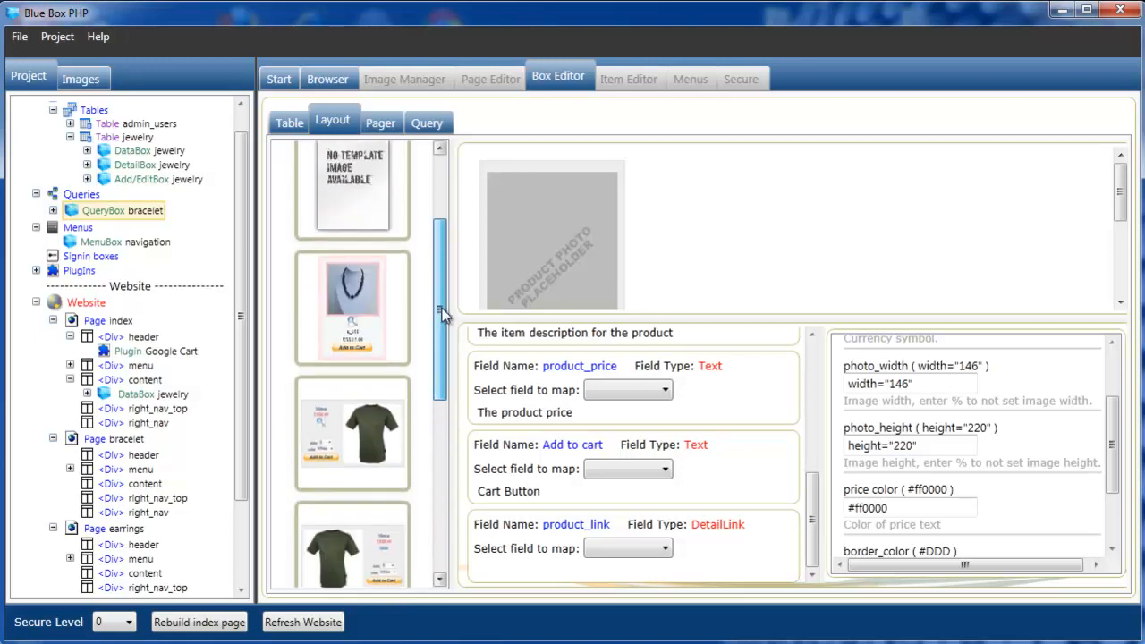
{"action": "left_click", "coordinate": [356, 325]}
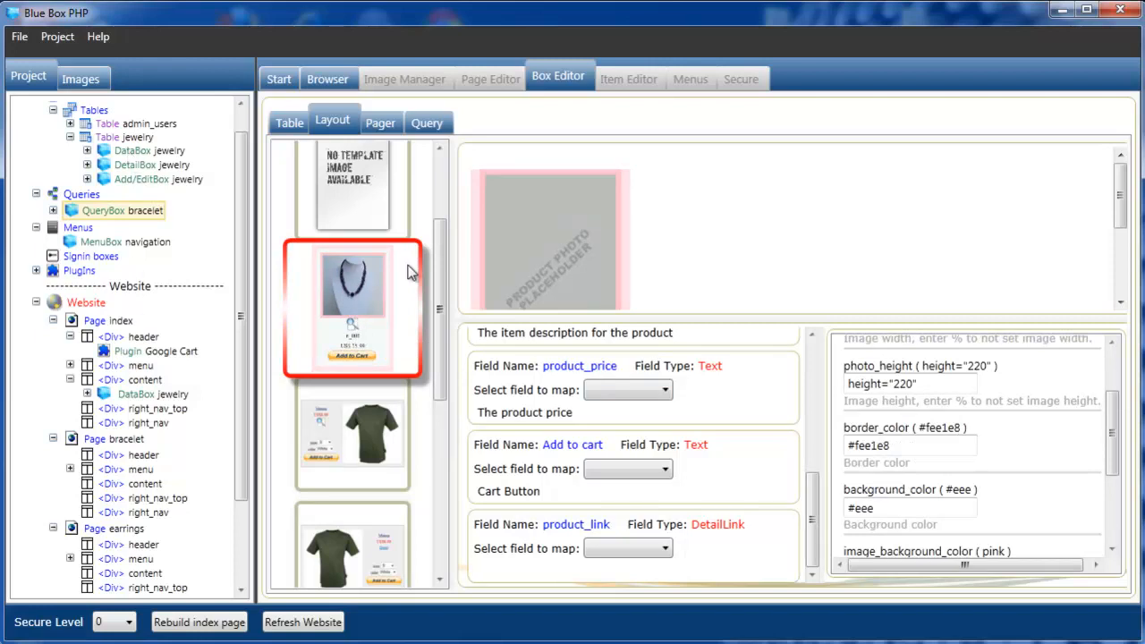
Set the layout's border_color to #FFF
{"action": "left_click", "coordinate": [887, 446]}
{"action": "left_click_drag", "start_coordinate": [886, 446], "coordinate": [859, 445]}
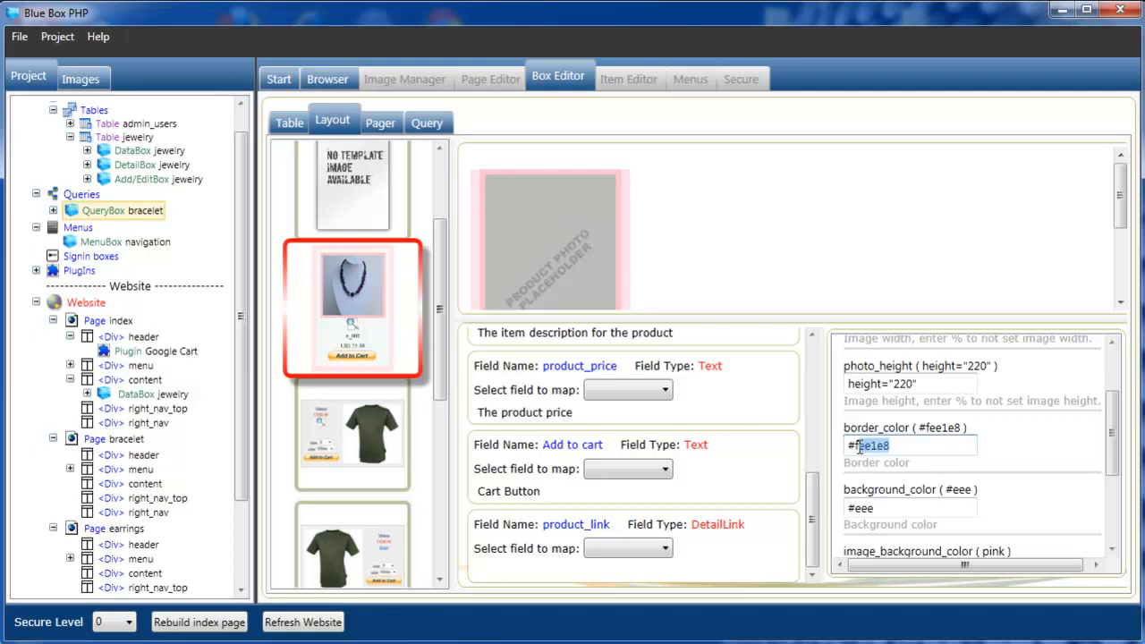
{"action": "key", "text": "BackSpace"}
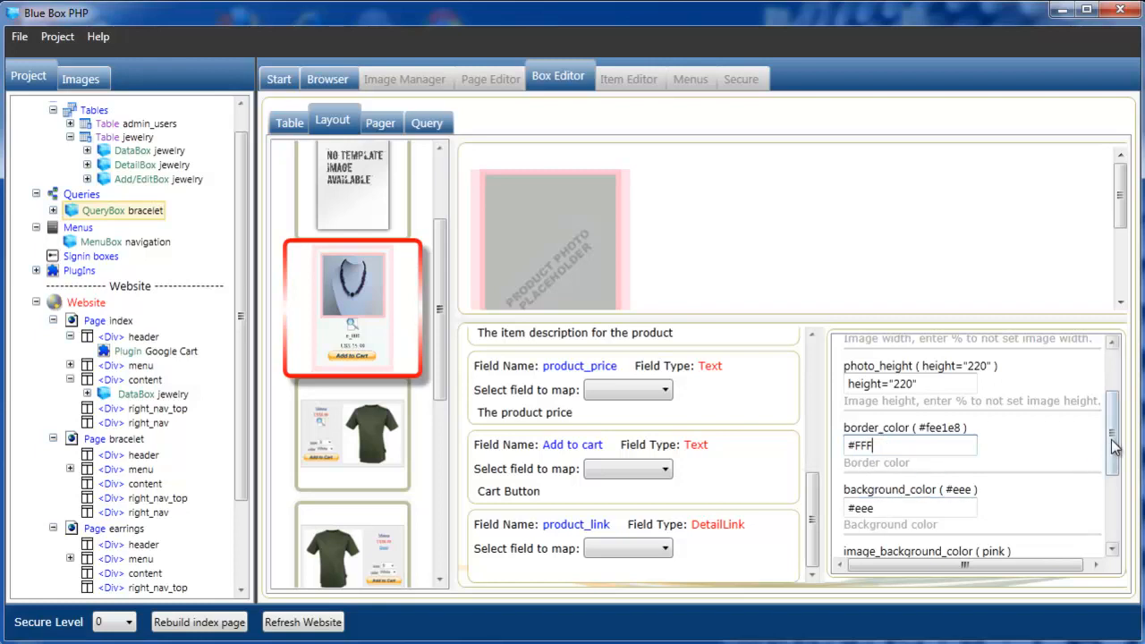
Set the layout's photo_width to width="150" and its photo_height to %
{"action": "scroll", "coordinate": [1113, 447], "scroll_direction": "up", "scroll_amount": 3}
{"action": "left_click", "coordinate": [913, 426]}
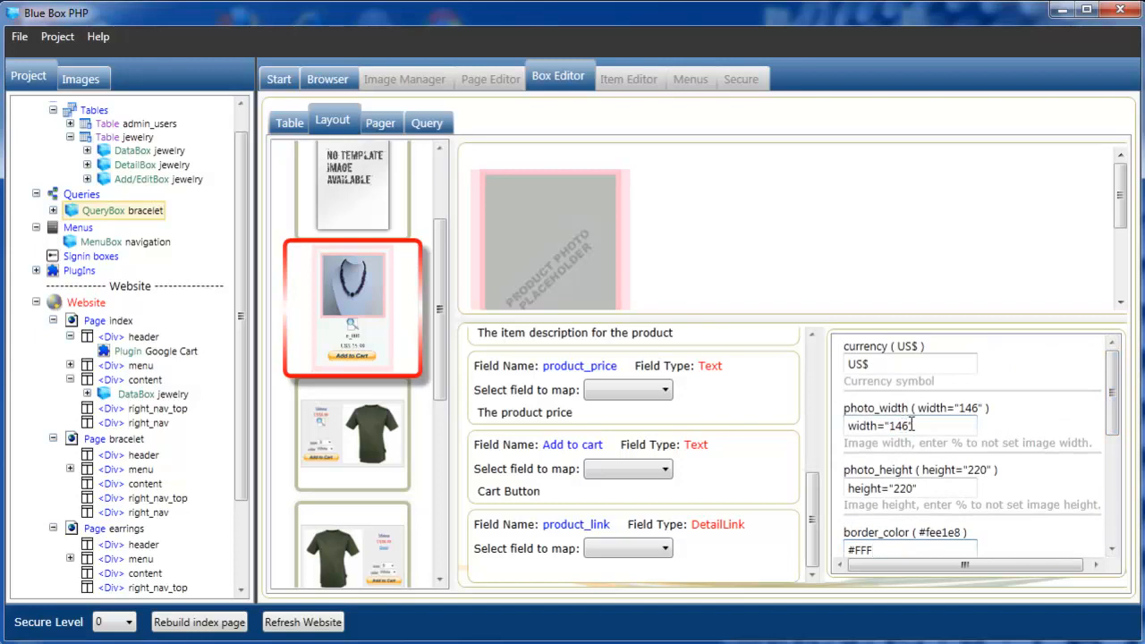
{"action": "left_click", "coordinate": [910, 426]}
{"action": "left_click_drag", "start_coordinate": [935, 490], "coordinate": [841, 503]}
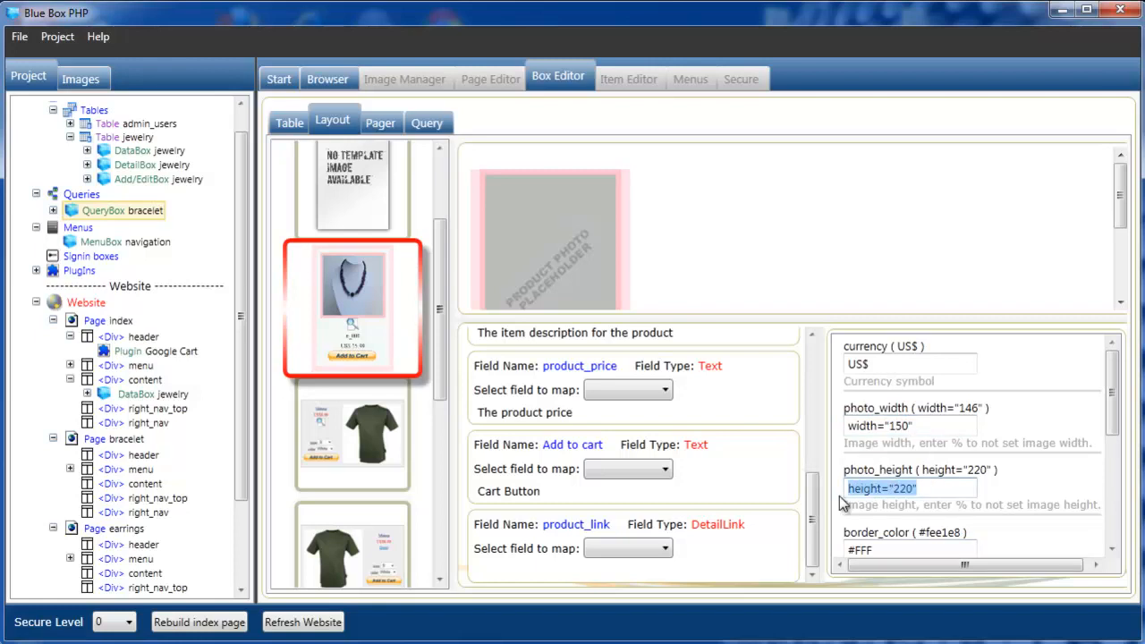
{"action": "type", "text": "&"}
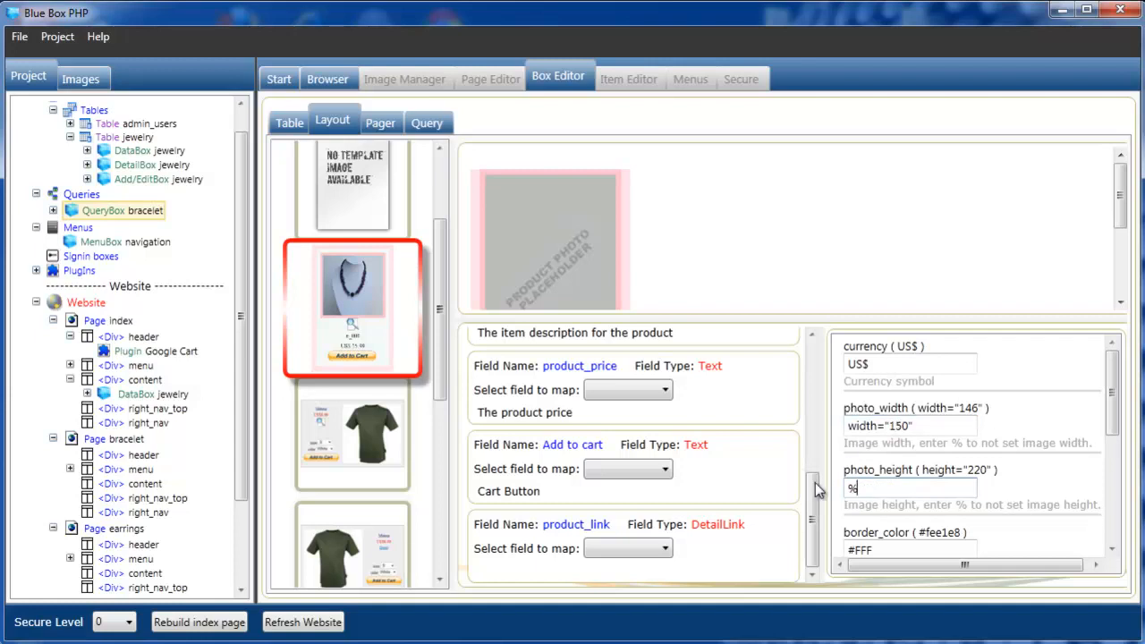
Change the bracelet query's image column to type Image with the image path _bb_images/jewelry/thumbs
{"action": "left_click_drag", "start_coordinate": [814, 501], "coordinate": [816, 374]}
{"action": "left_click", "coordinate": [666, 422]}
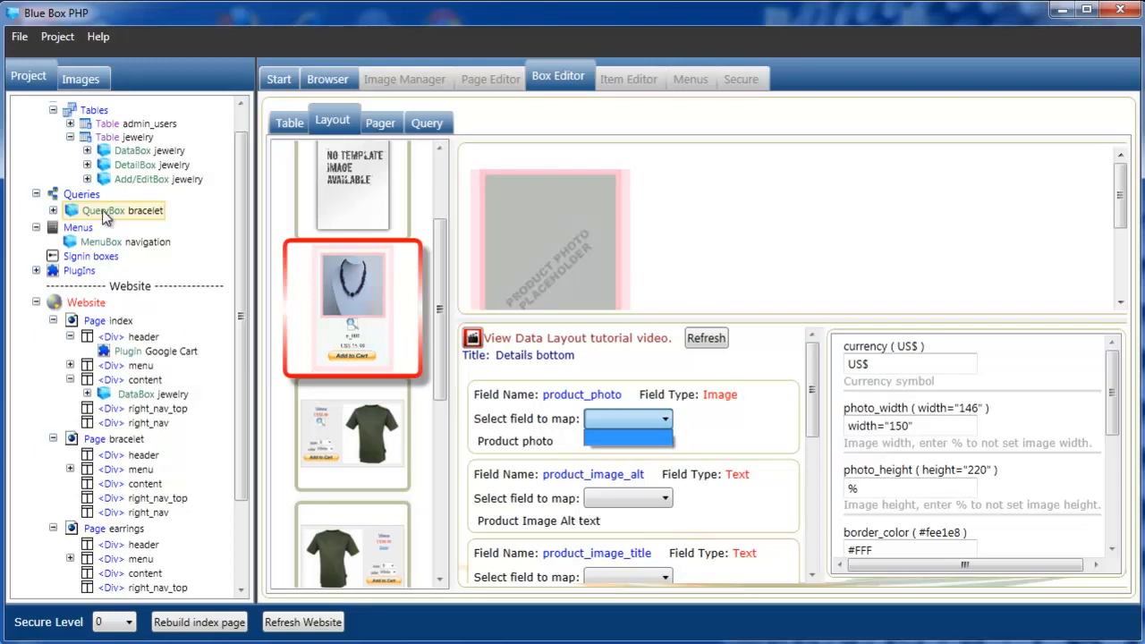
{"action": "left_click", "coordinate": [55, 217]}
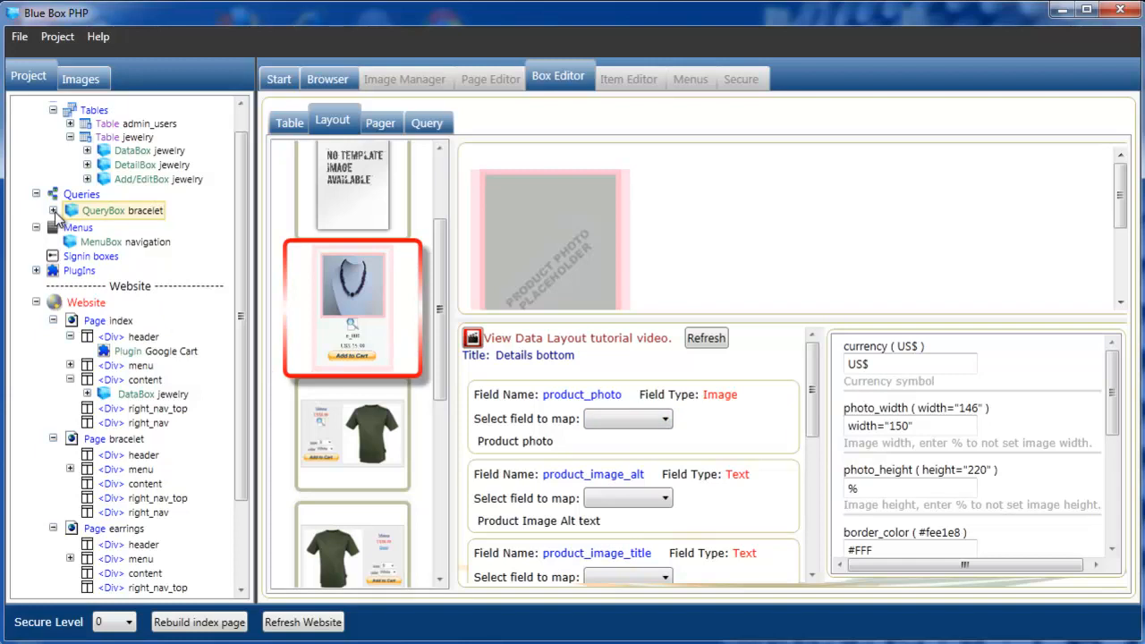
{"action": "left_click", "coordinate": [53, 211]}
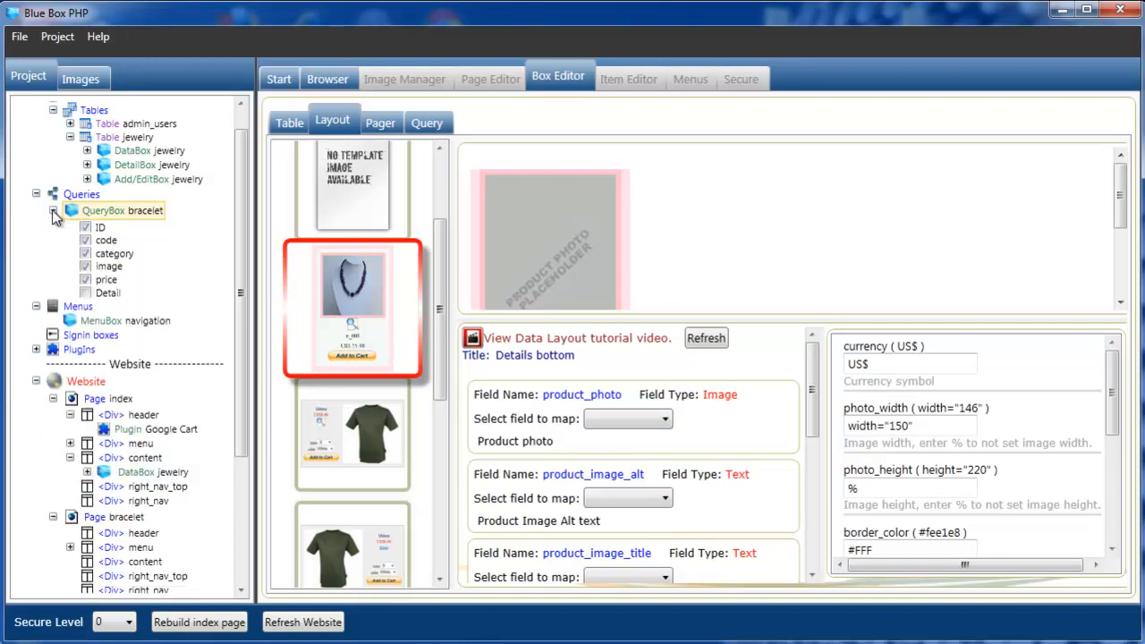
{"action": "left_click", "coordinate": [109, 267]}
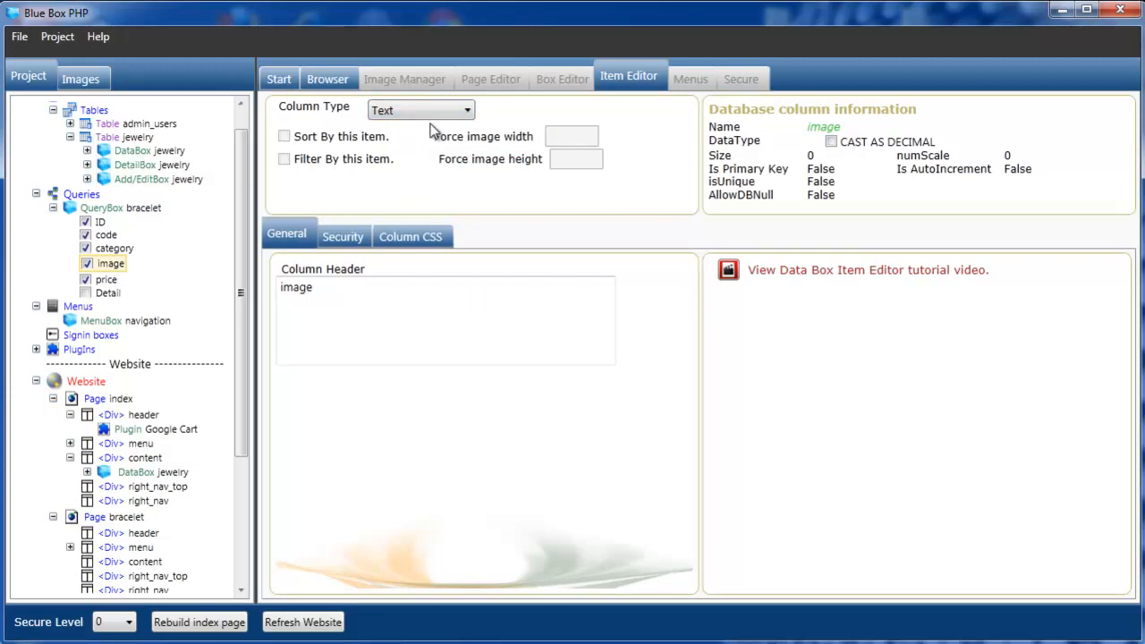
{"action": "left_click", "coordinate": [466, 111]}
{"action": "left_click", "coordinate": [416, 147]}
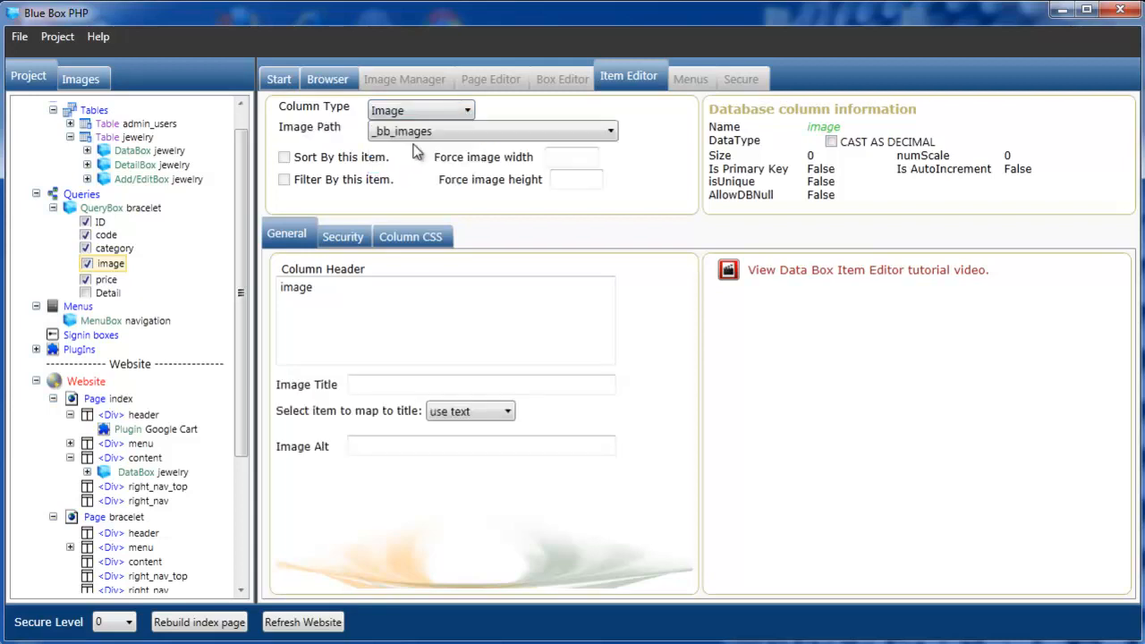
{"action": "left_click", "coordinate": [611, 131]}
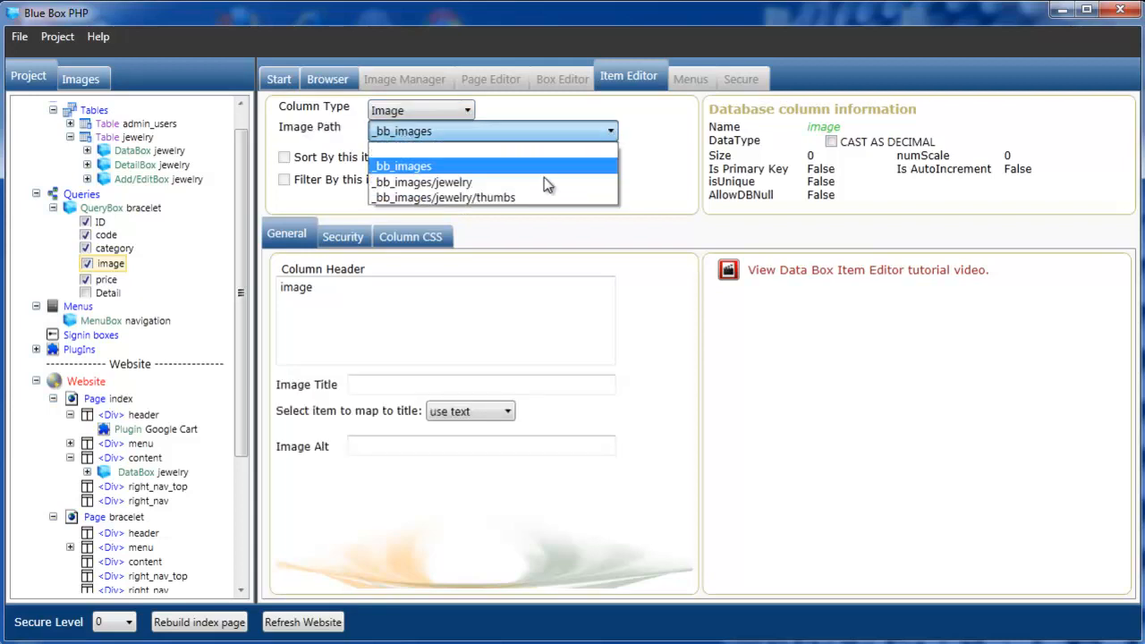
{"action": "left_click", "coordinate": [534, 197]}
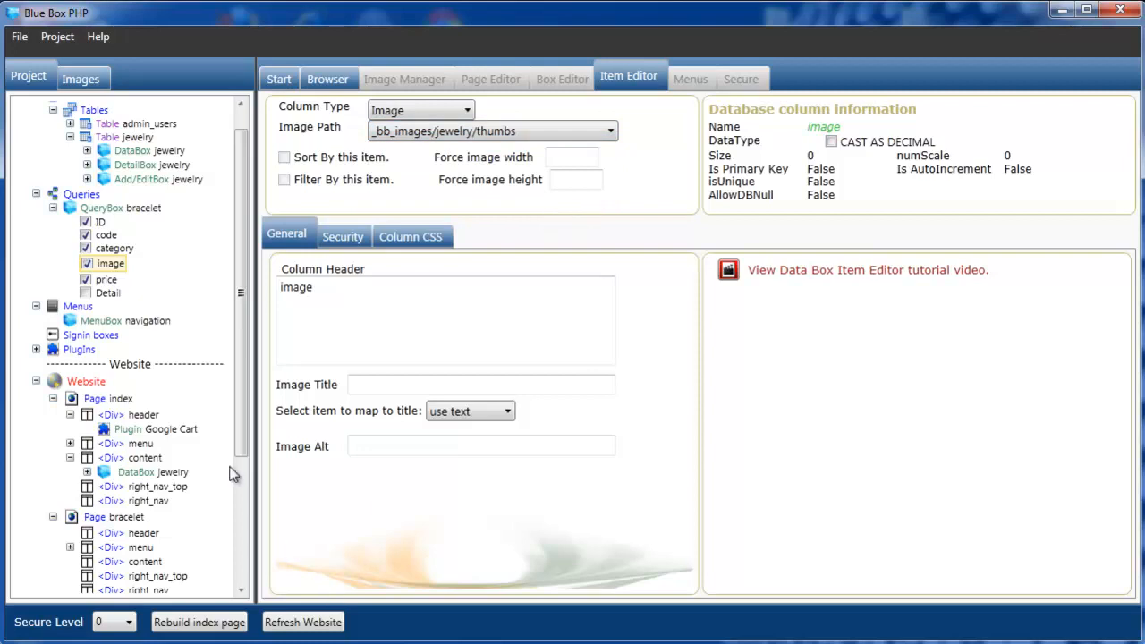
Return to the bracelet query box's layout and map the product_photo field to image
{"action": "left_click", "coordinate": [106, 210]}
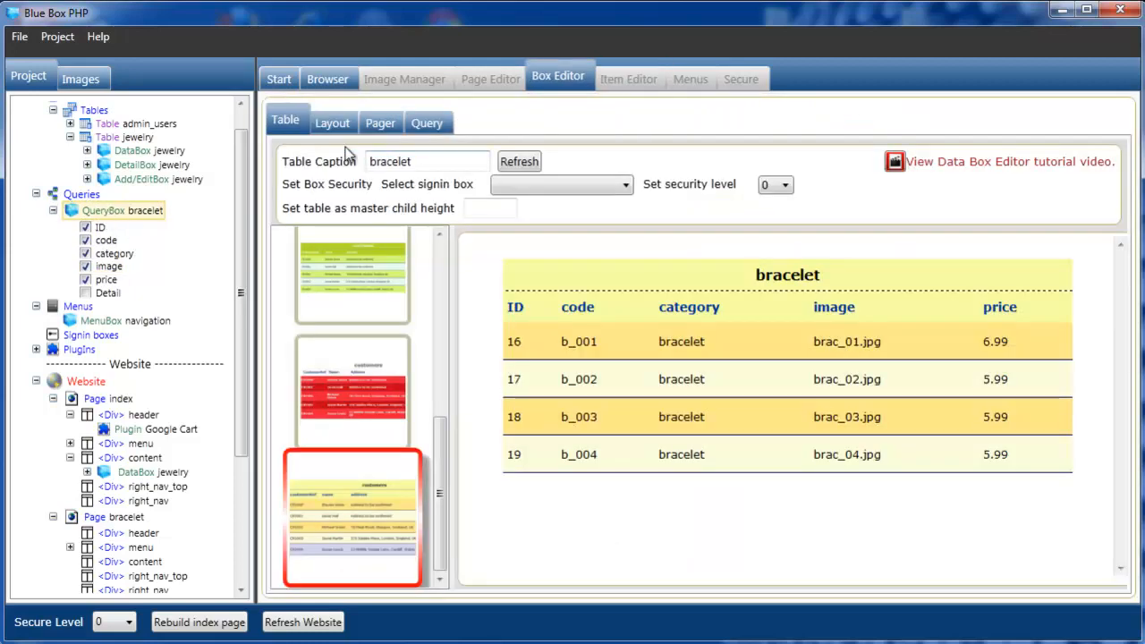
{"action": "left_click", "coordinate": [328, 127]}
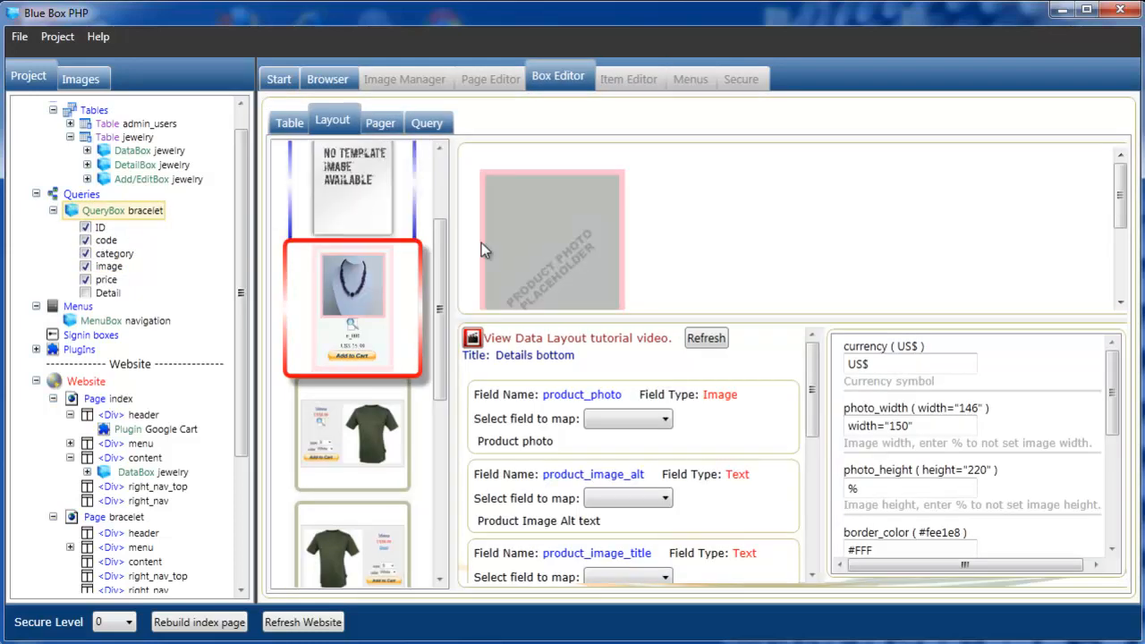
{"action": "left_click", "coordinate": [667, 420]}
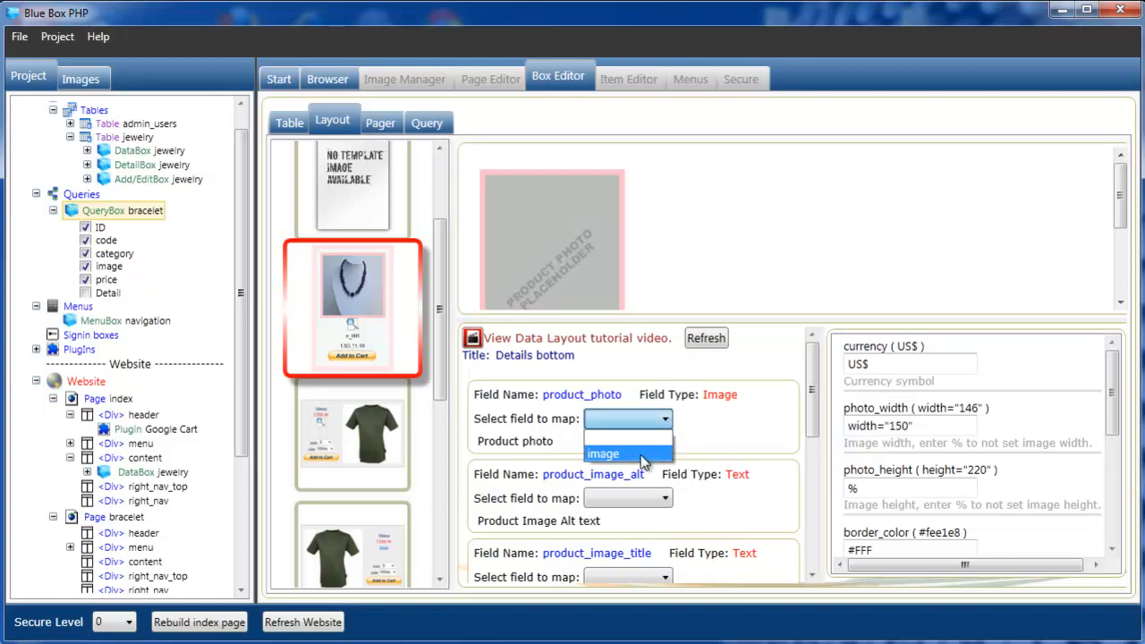
{"action": "left_click", "coordinate": [641, 454]}
Map the layout's product_price field to price
{"action": "left_click_drag", "start_coordinate": [812, 403], "coordinate": [813, 449]}
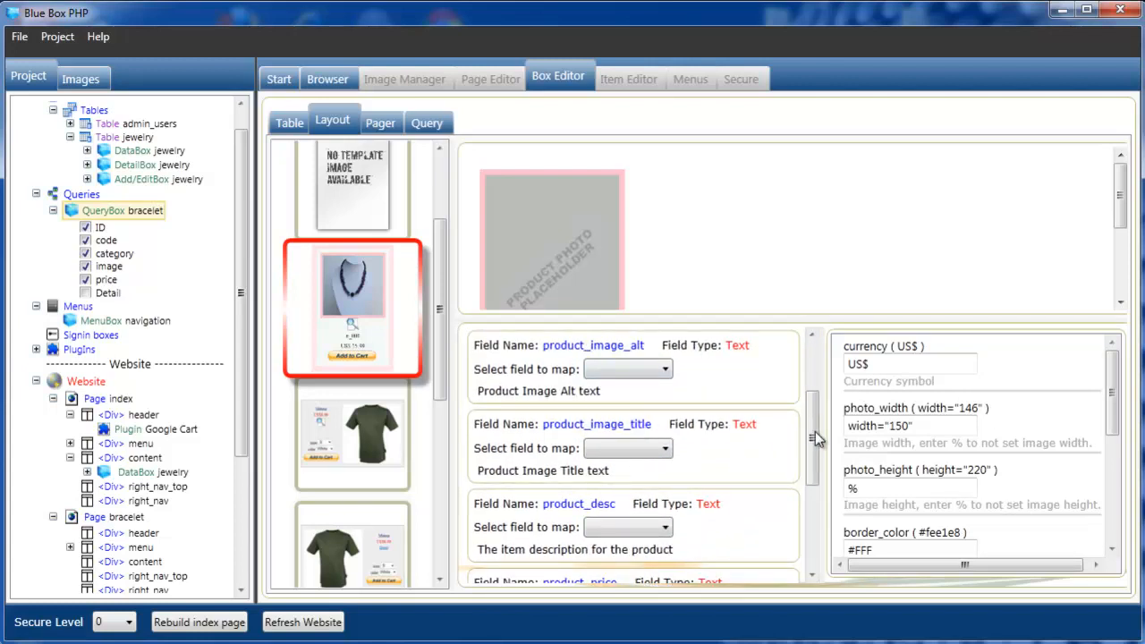
{"action": "left_click_drag", "start_coordinate": [811, 434], "coordinate": [695, 489]}
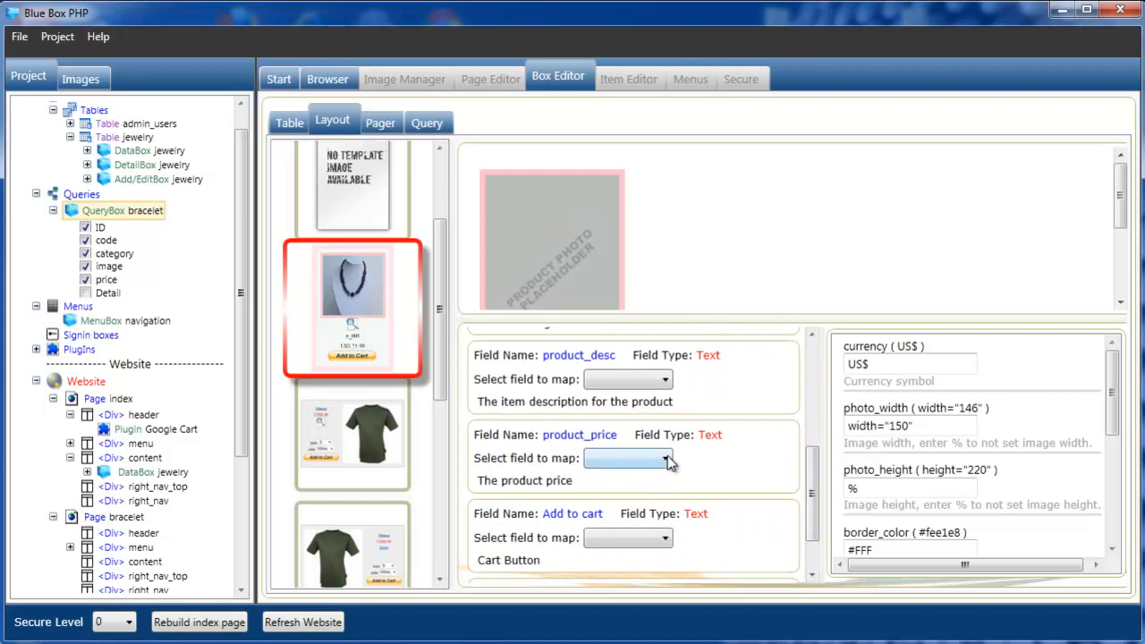
{"action": "left_click", "coordinate": [669, 461]}
{"action": "left_click", "coordinate": [683, 541]}
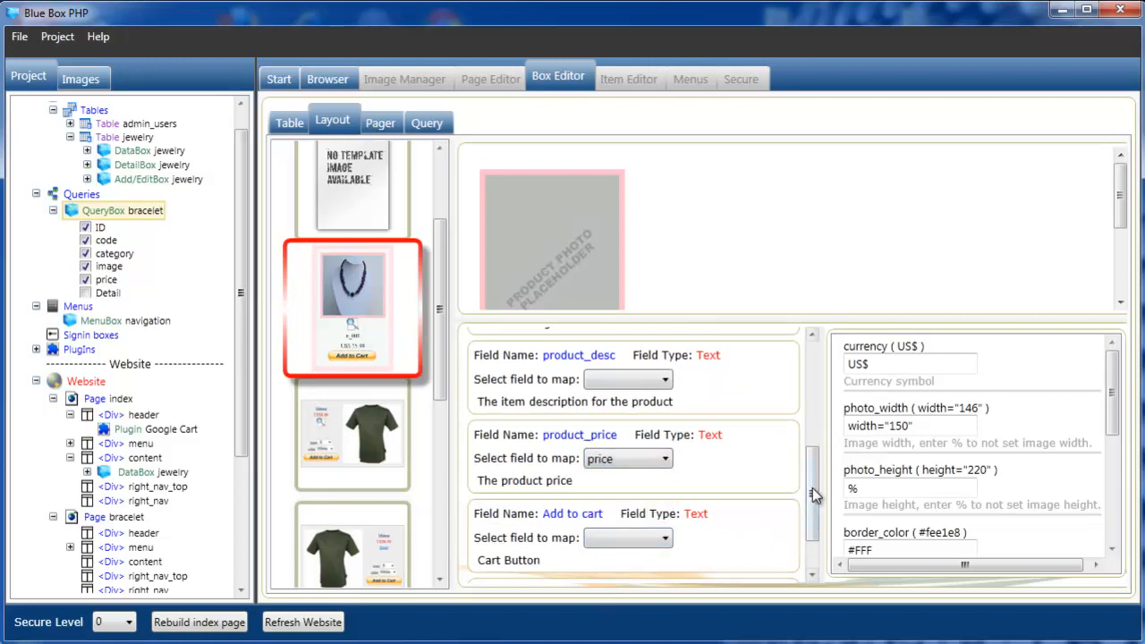
Map the layout's product_link field to Detail
{"action": "left_click_drag", "start_coordinate": [814, 495], "coordinate": [816, 525]}
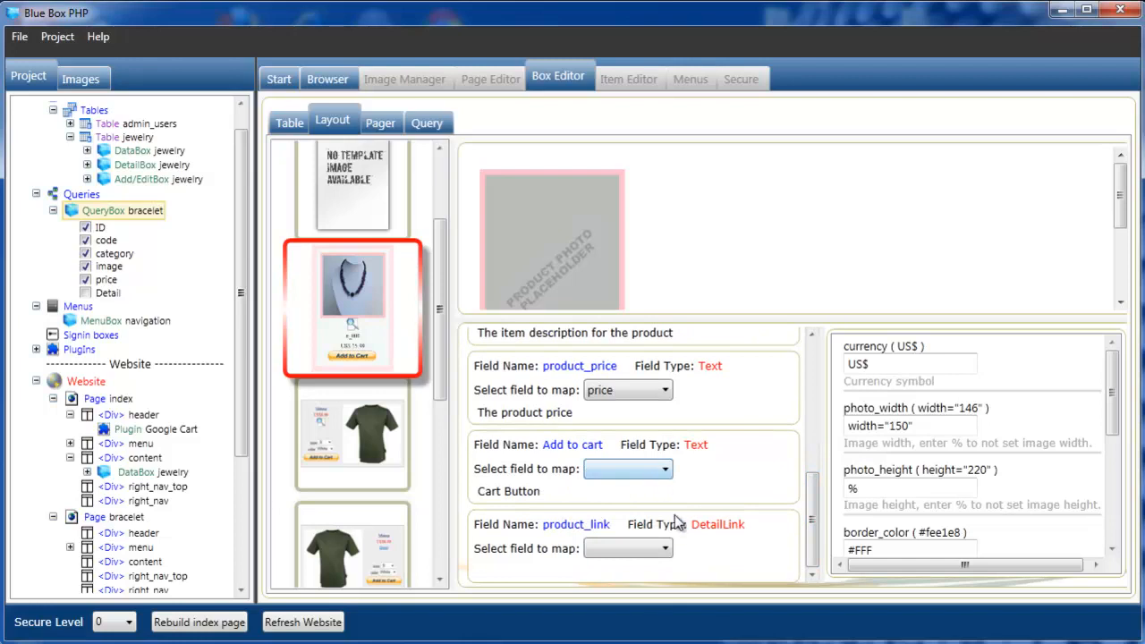
{"action": "left_click", "coordinate": [669, 551]}
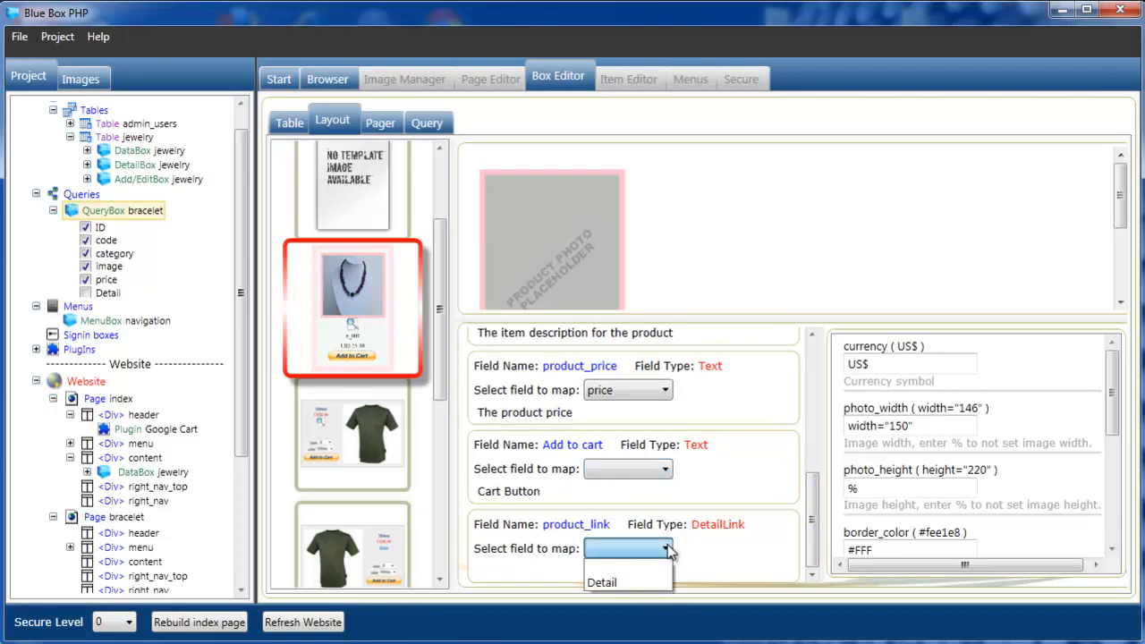
{"action": "left_click", "coordinate": [642, 585]}
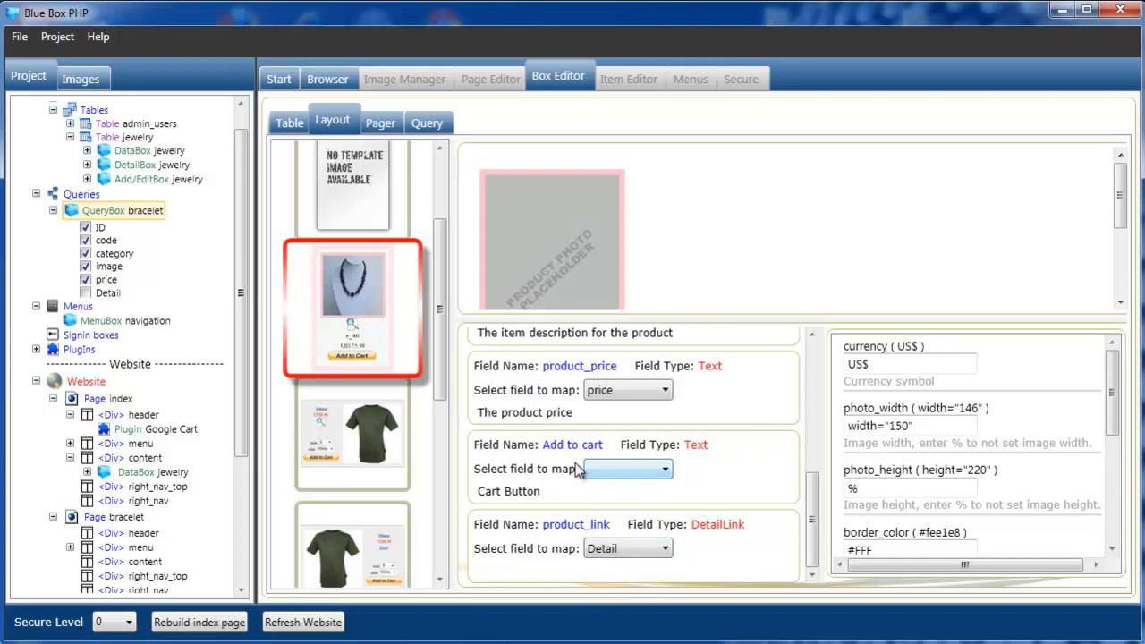
Create a new user item of type Google Cart in the bracelet query box and name it Google_btn
{"action": "right_click", "coordinate": [119, 220]}
{"action": "left_click", "coordinate": [175, 225]}
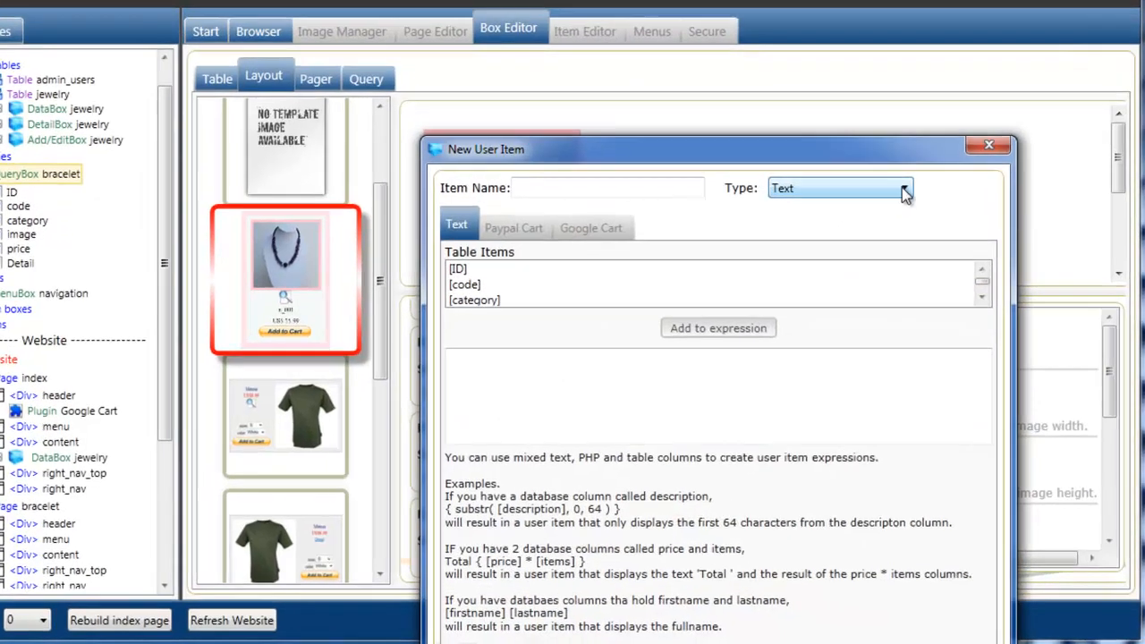
{"action": "left_click", "coordinate": [917, 224]}
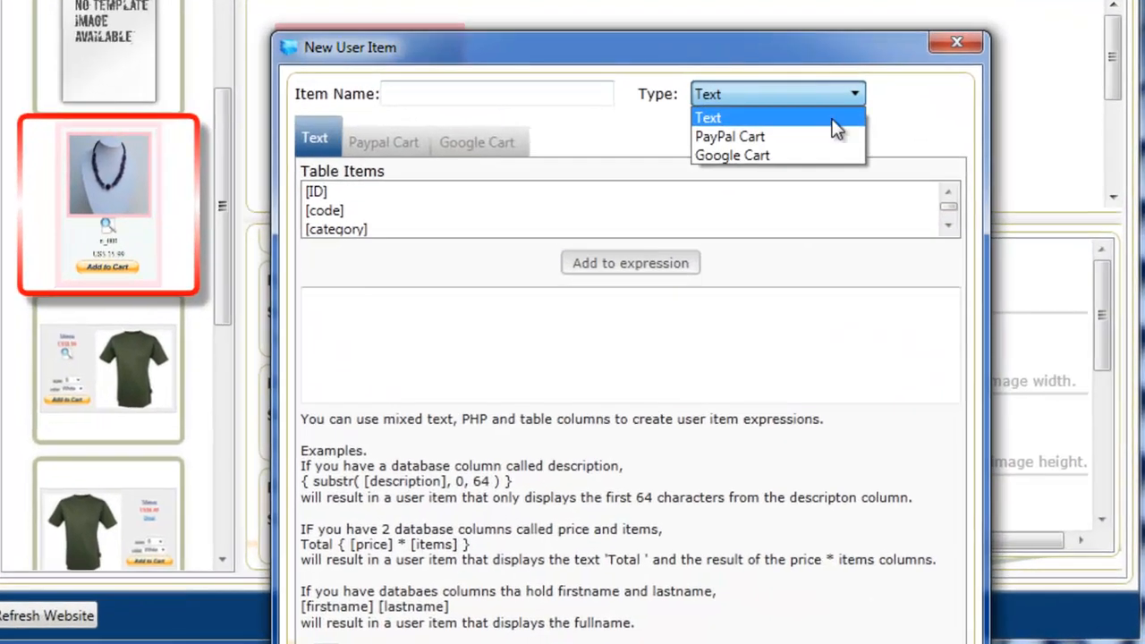
{"action": "left_click", "coordinate": [890, 266]}
{"action": "left_click", "coordinate": [492, 91]}
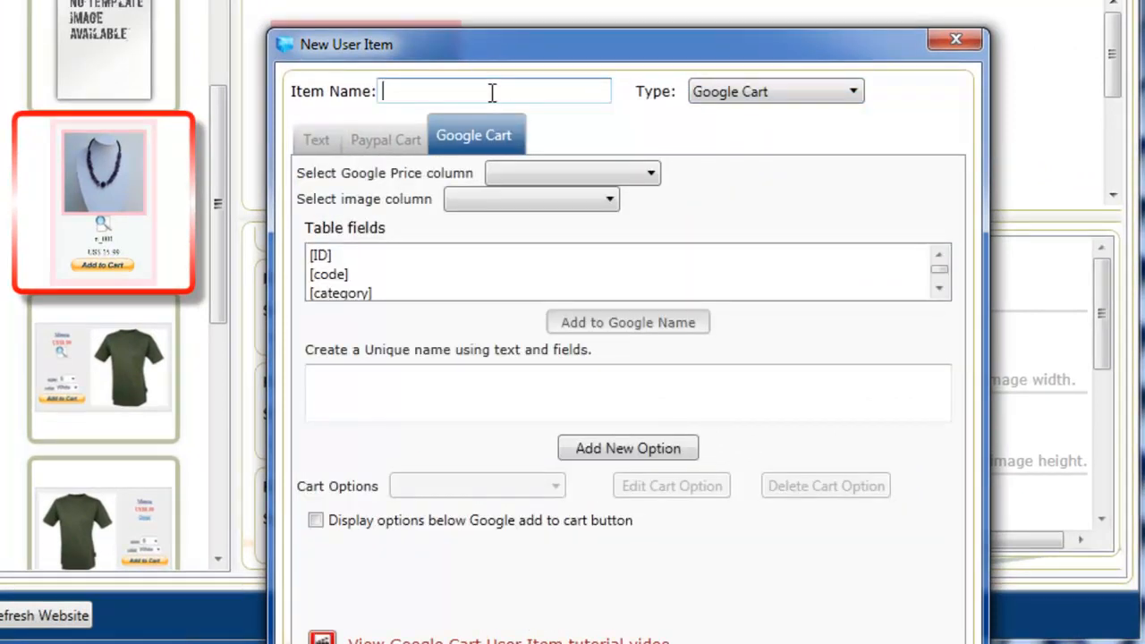
{"action": "type", "text": "Google_btn"}
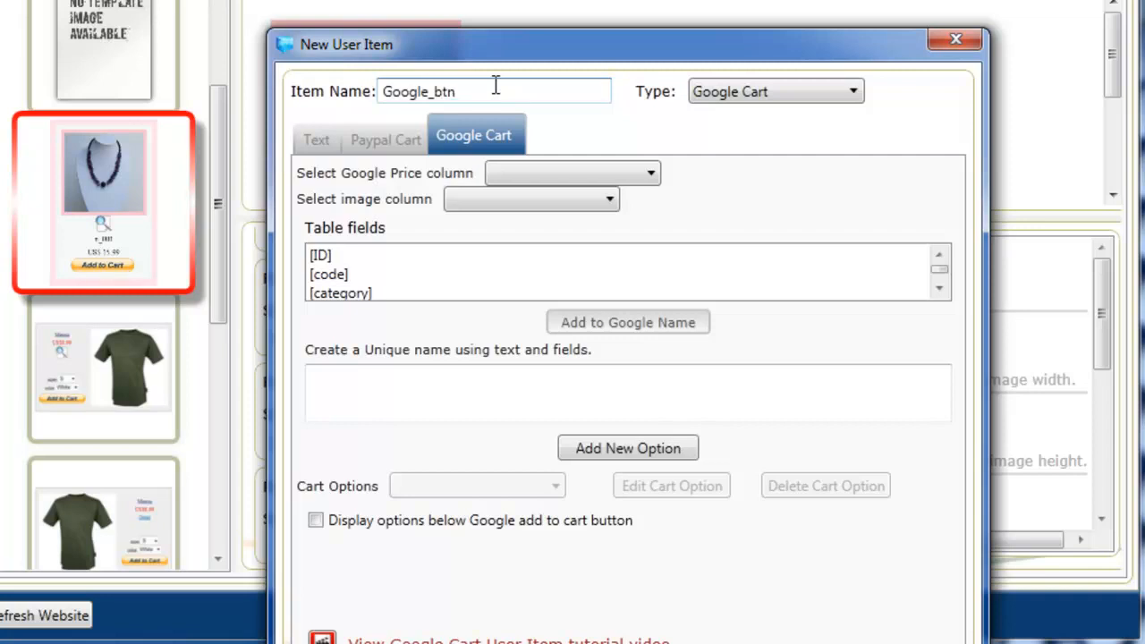
Set the cart item's Google price column to [price] and its image column to [image]
{"action": "left_click", "coordinate": [650, 174]}
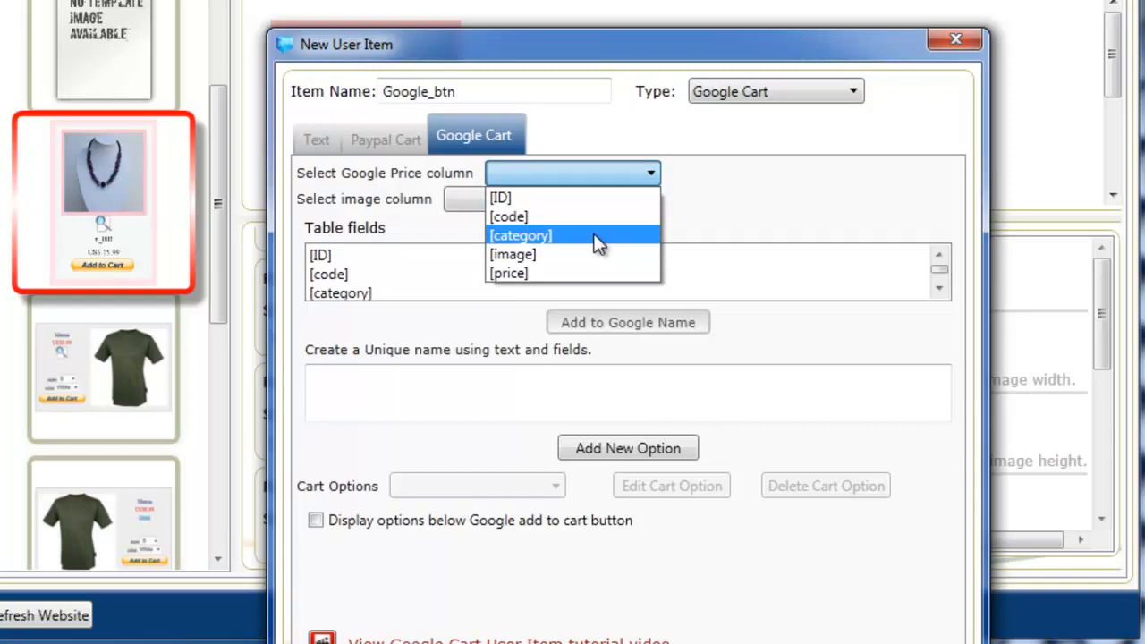
{"action": "left_click", "coordinate": [570, 272]}
{"action": "left_click", "coordinate": [610, 201]}
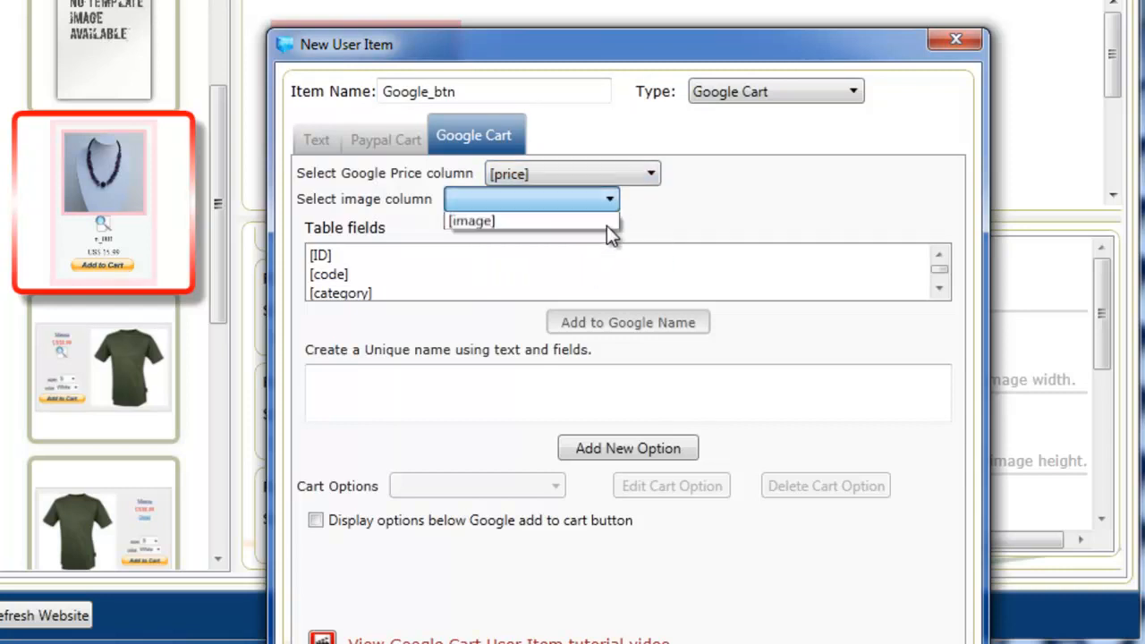
{"action": "left_click", "coordinate": [592, 221]}
Build the cart item's unique name as Category [category] : Code [code]
{"action": "left_click", "coordinate": [415, 376]}
{"action": "type", "text": "Catyegory"}
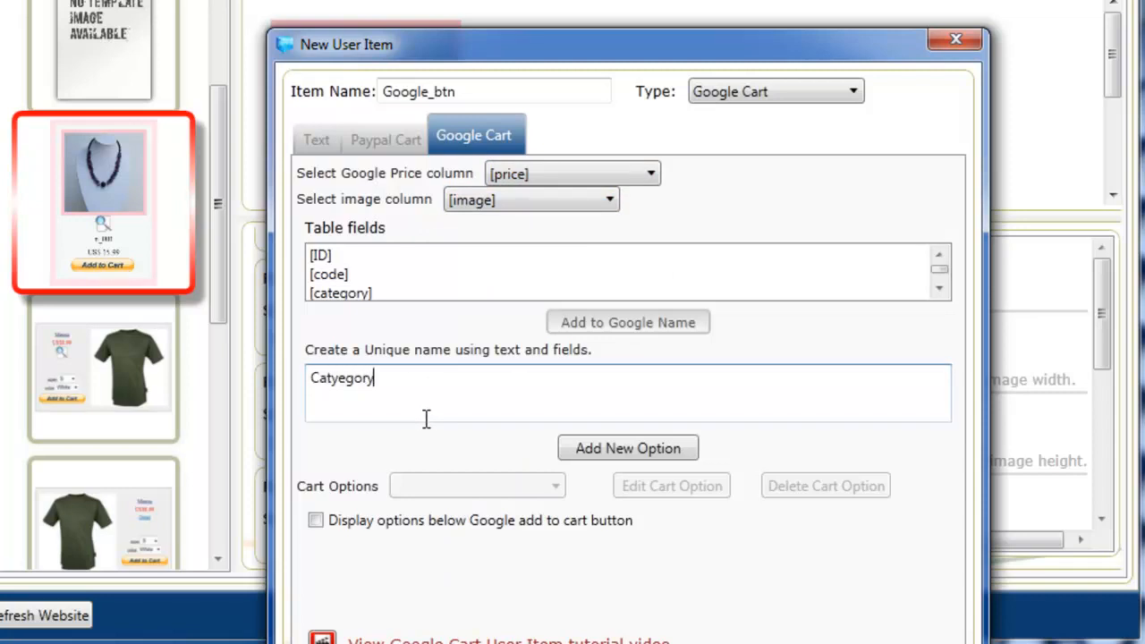
{"action": "key", "text": "Left"}
{"action": "key", "text": "Left"}
{"action": "key", "text": "Left"}
{"action": "key", "text": "Left"}
{"action": "key", "text": "Left"}
{"action": "key", "text": "Left"}
{"action": "key", "text": "BackSpace"}
{"action": "key", "text": "Right"}
{"action": "key", "text": "Right"}
{"action": "key", "text": "Right"}
{"action": "key", "text": "Right"}
{"action": "key", "text": "Right"}
{"action": "left_click", "coordinate": [339, 292]}
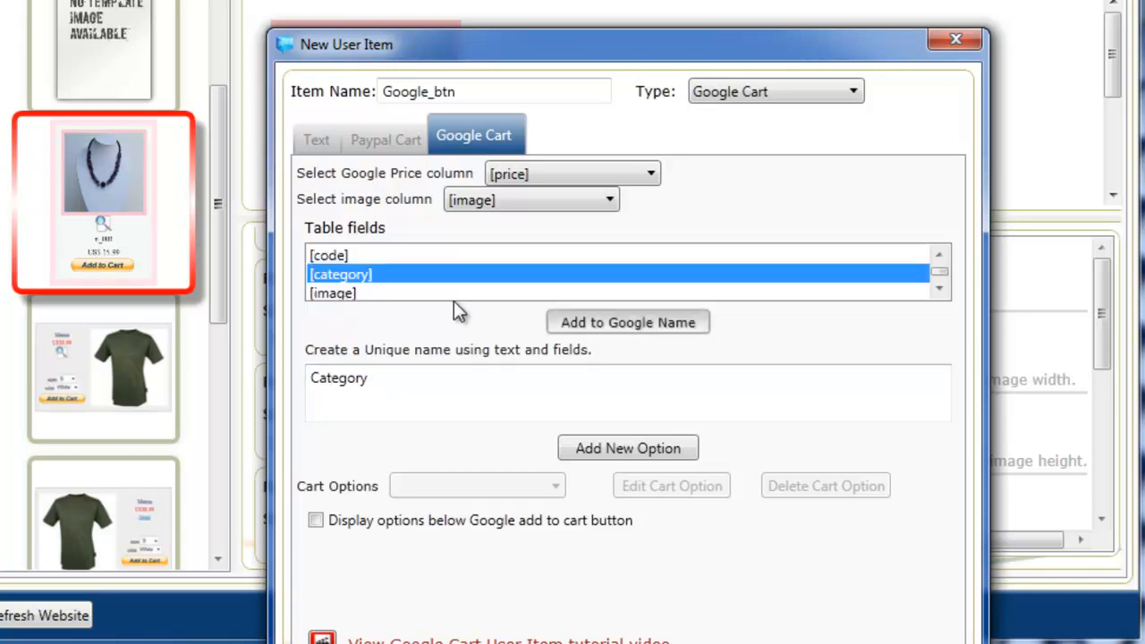
{"action": "left_click", "coordinate": [592, 322]}
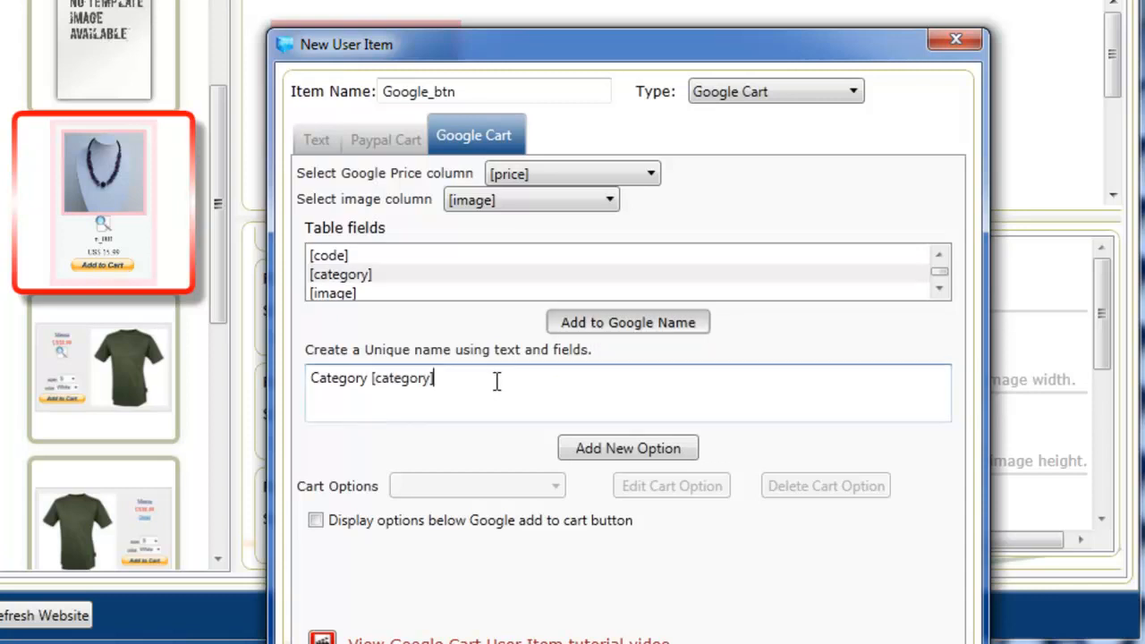
{"action": "type", "text": ": Code"}
{"action": "left_click", "coordinate": [331, 257]}
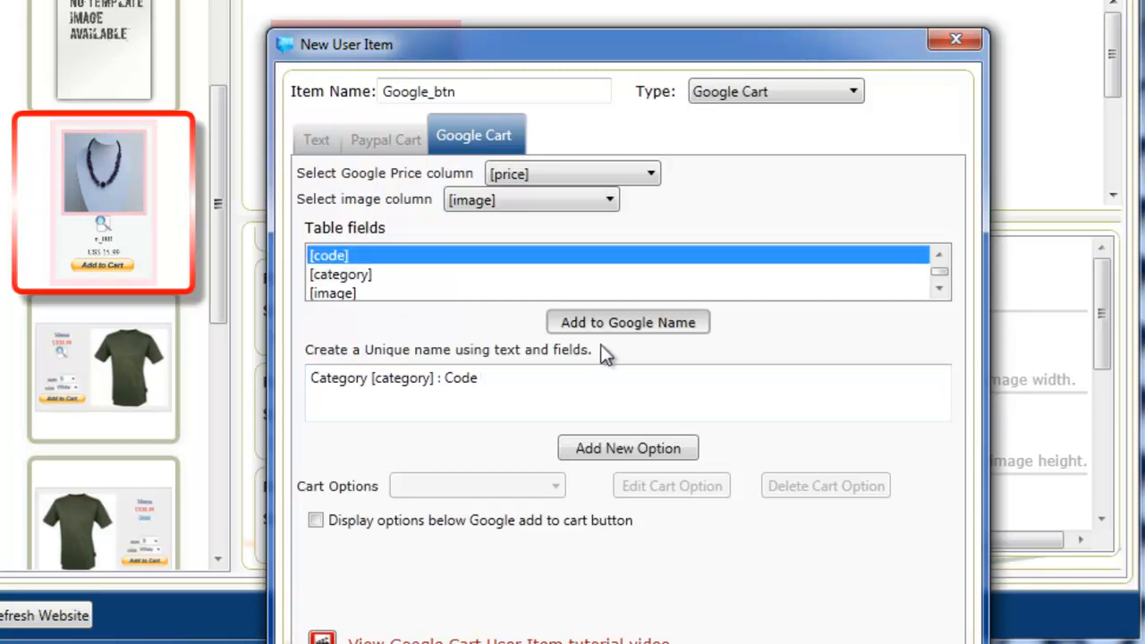
{"action": "left_click", "coordinate": [603, 323]}
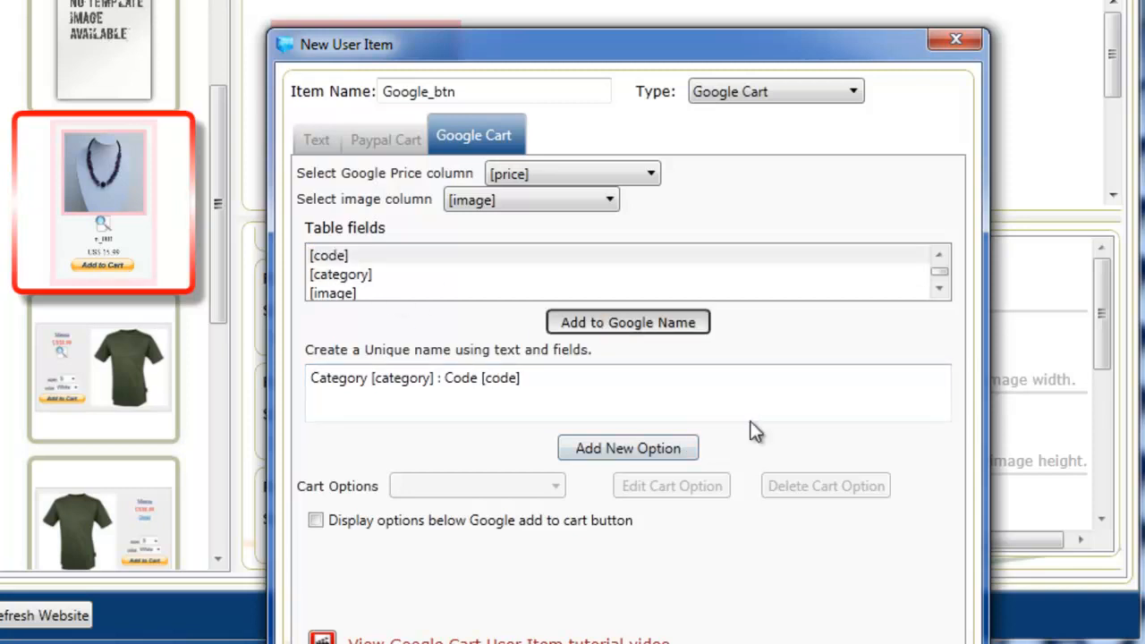
Add a Sizes list option with 6inches ( 15cm ), 7inches ( 18cm ) and 8inches ( 20cm ), and save the Google Cart item
{"action": "left_click", "coordinate": [660, 449]}
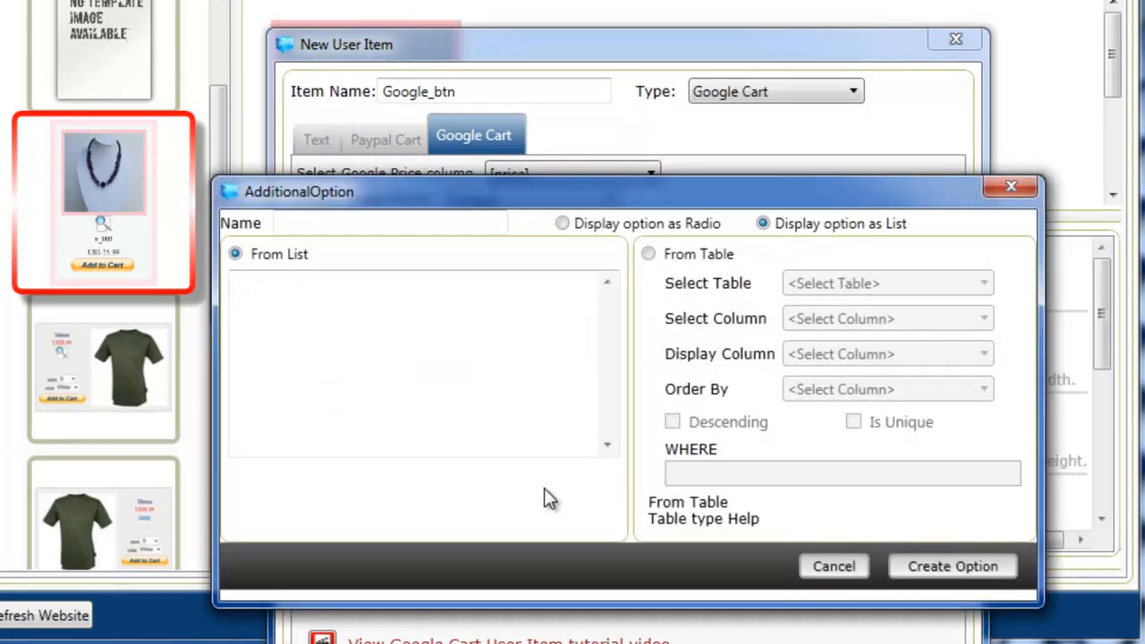
{"action": "left_click", "coordinate": [333, 223]}
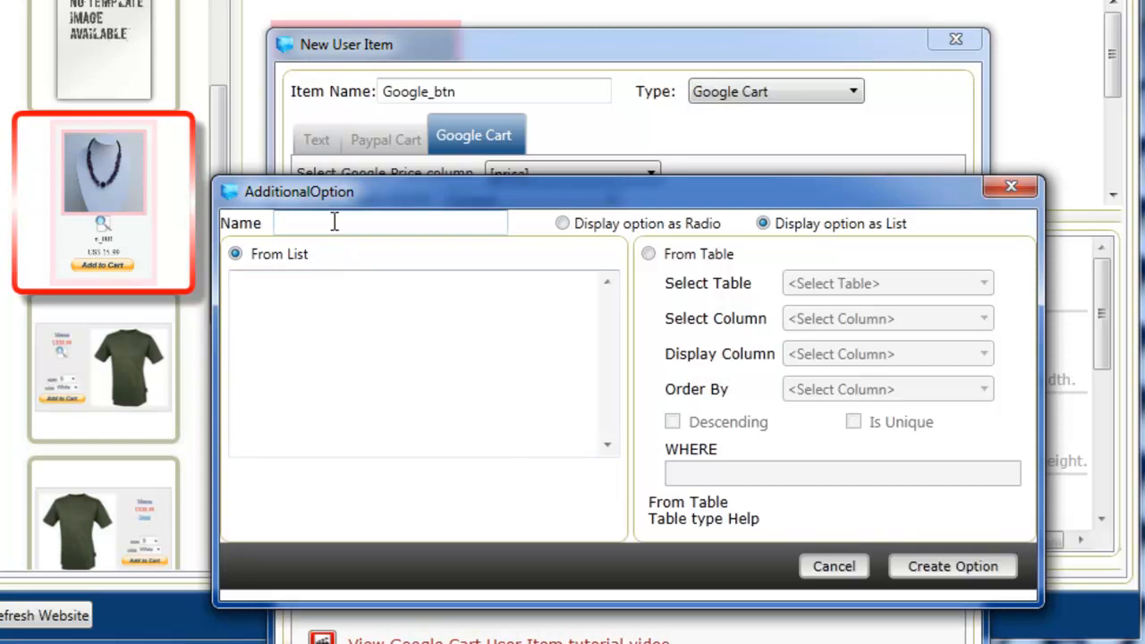
{"action": "type", "text": "Sizes"}
{"action": "left_click", "coordinate": [301, 315]}
{"action": "type", "text": "6inches ( 15cm ) 7inches ( 18cm ) 8inches ( 20cm )"}
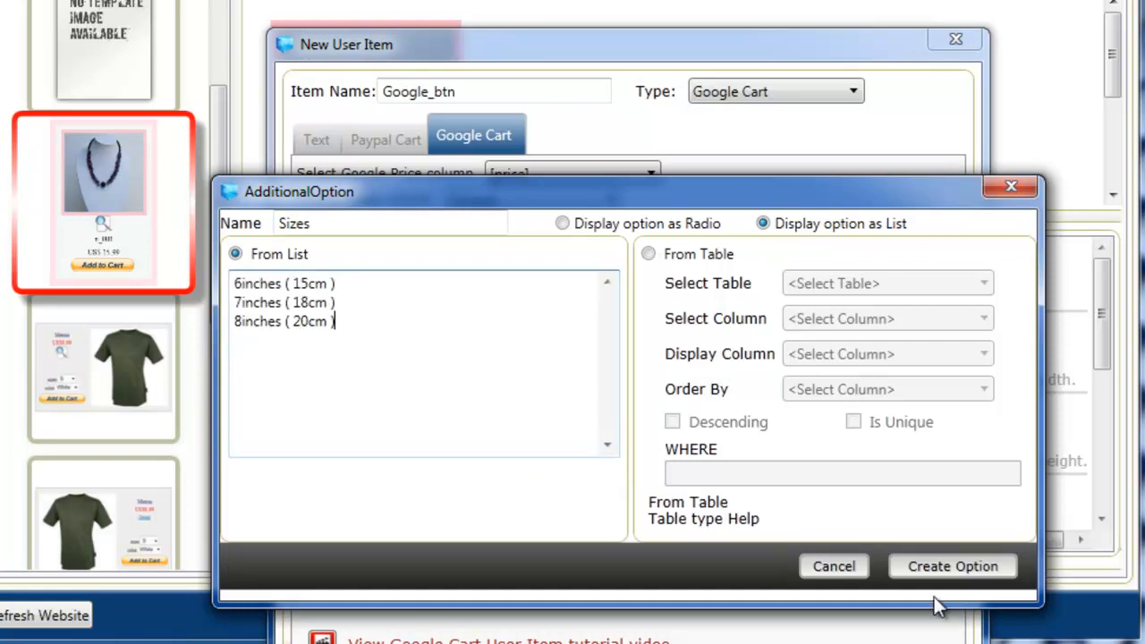
{"action": "left_click", "coordinate": [953, 567]}
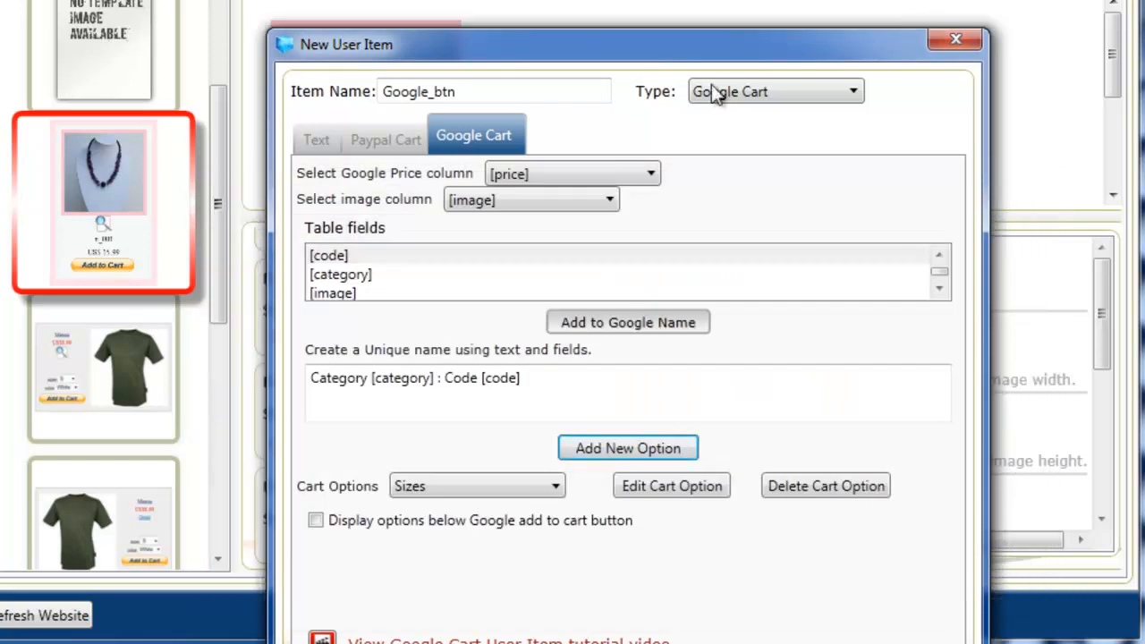
{"action": "left_click_drag", "start_coordinate": [690, 51], "coordinate": [620, 0]}
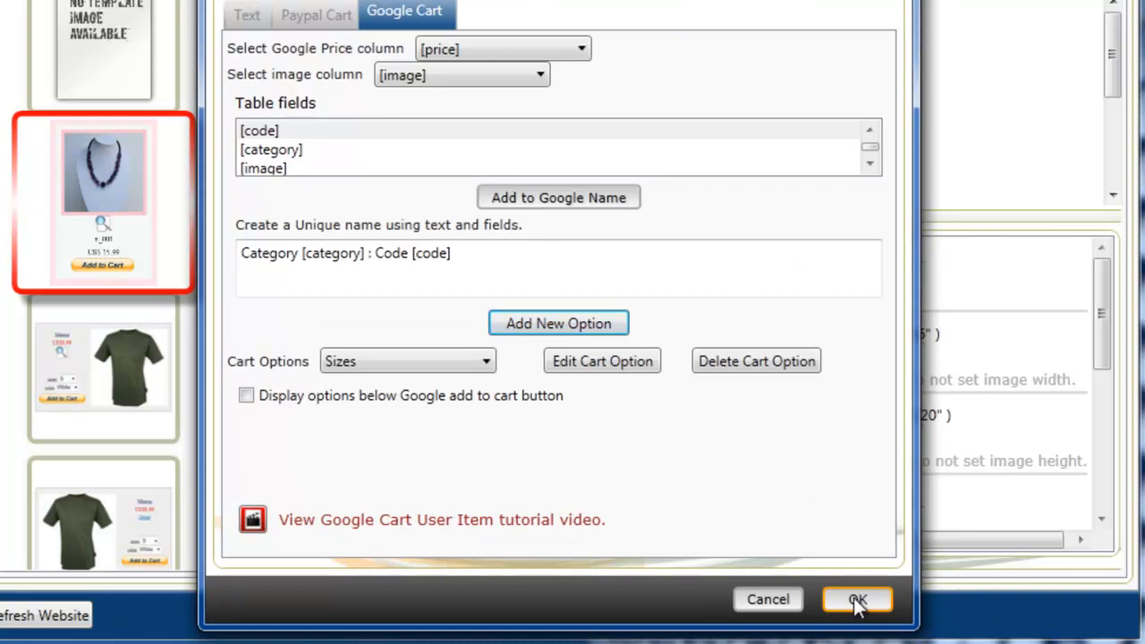
{"action": "left_click", "coordinate": [856, 601]}
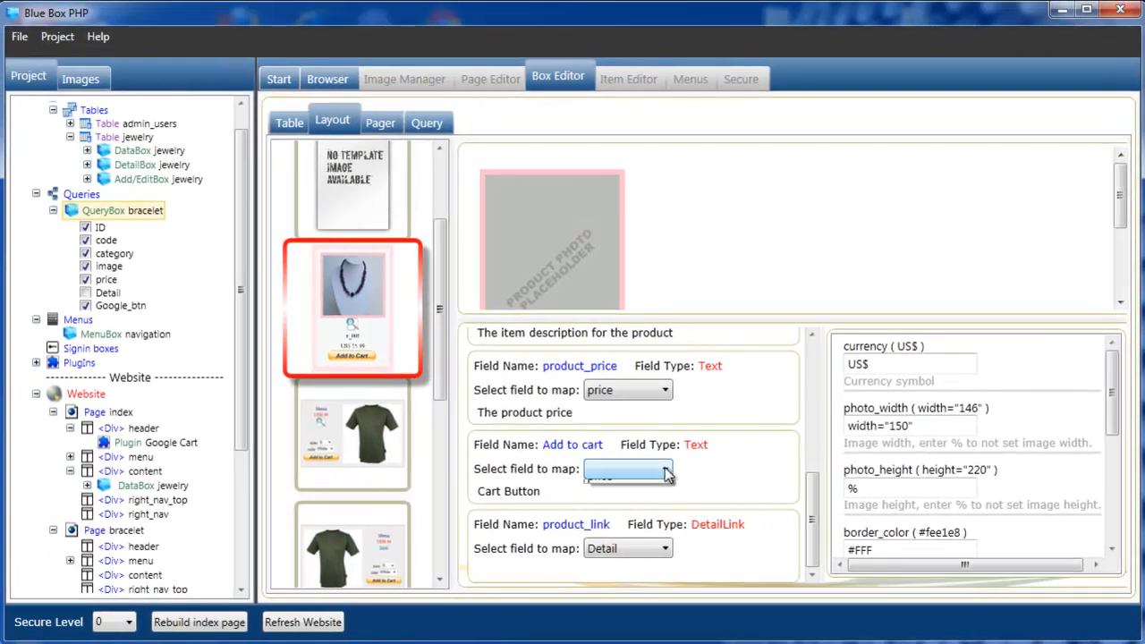
Reload the bracelet query box's layout and map the Add to cart field to Google_btn
{"action": "left_click", "coordinate": [664, 467]}
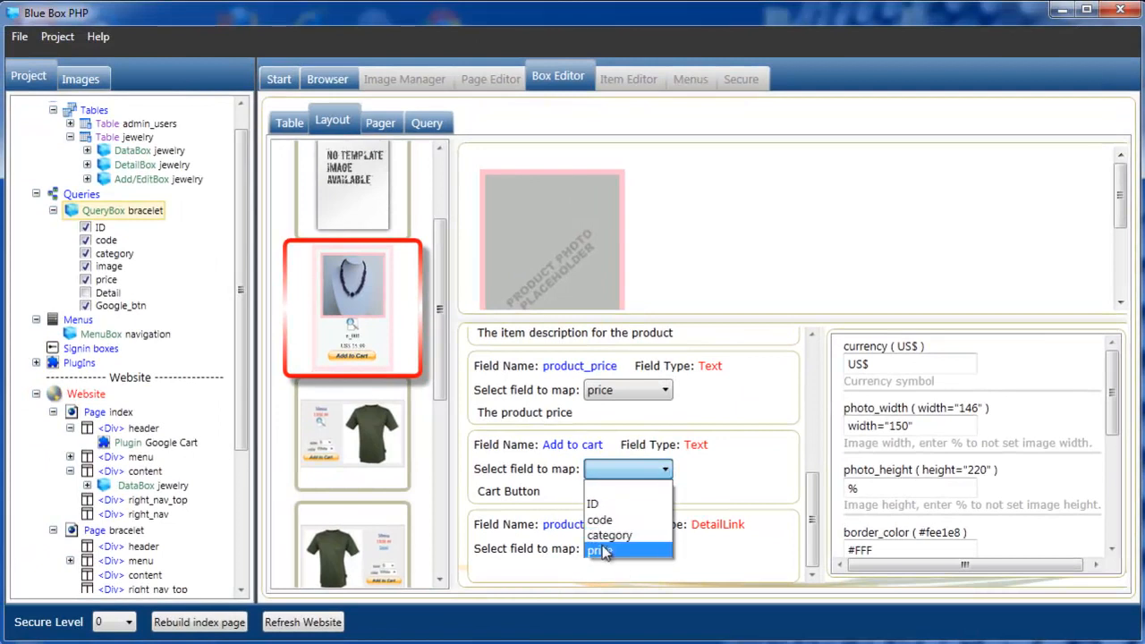
{"action": "left_click", "coordinate": [719, 476]}
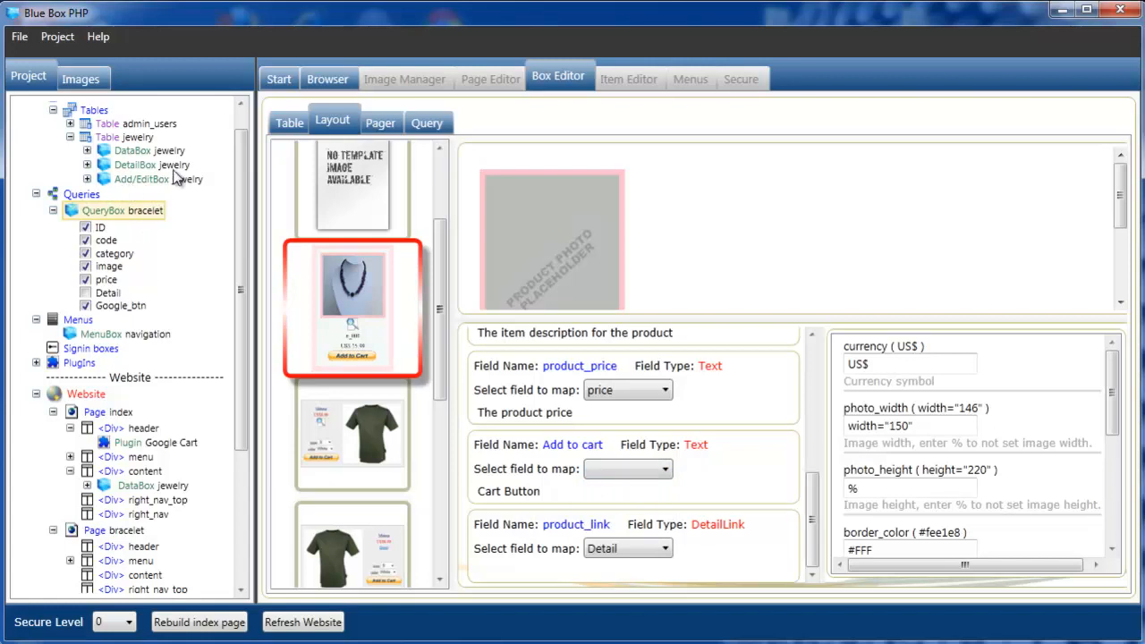
{"action": "left_click", "coordinate": [127, 152]}
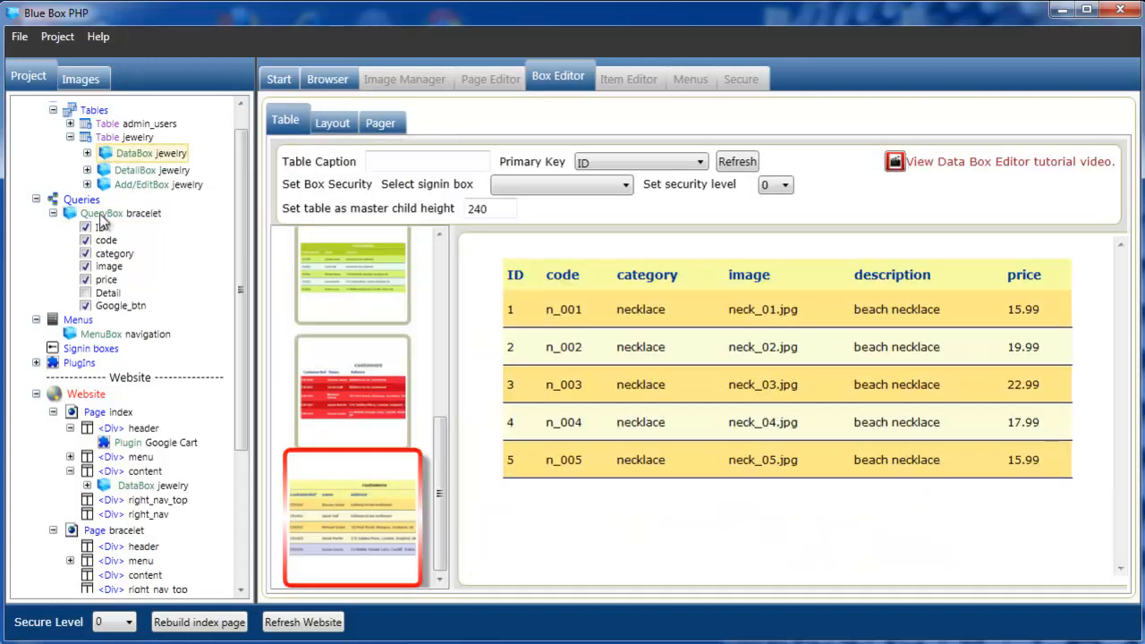
{"action": "left_click", "coordinate": [106, 213]}
{"action": "left_click", "coordinate": [333, 122]}
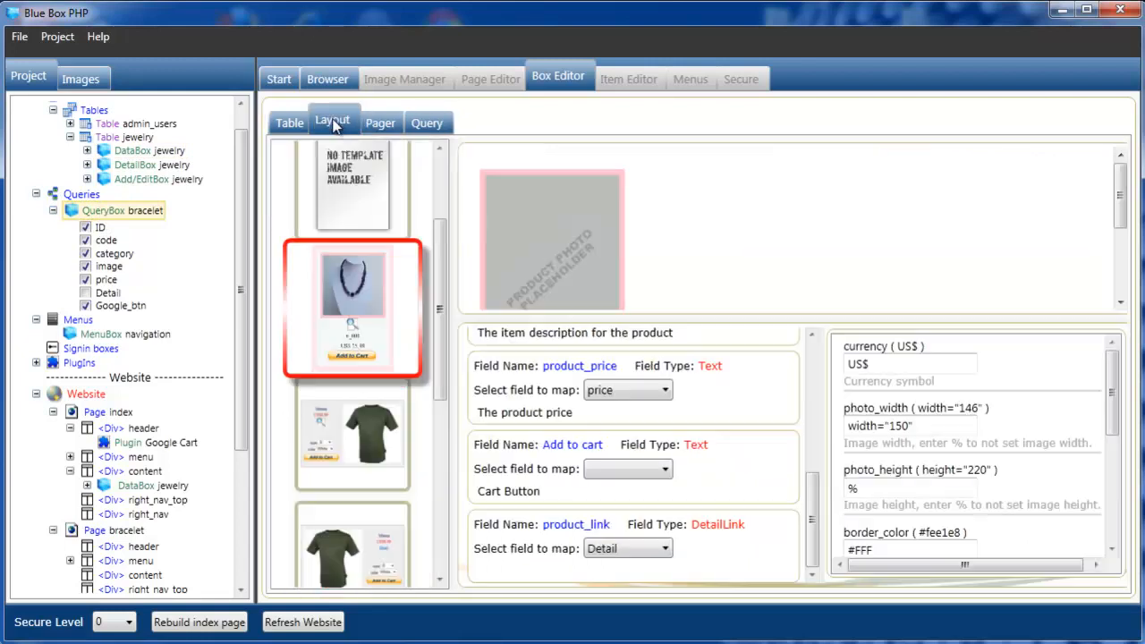
{"action": "left_click", "coordinate": [666, 469]}
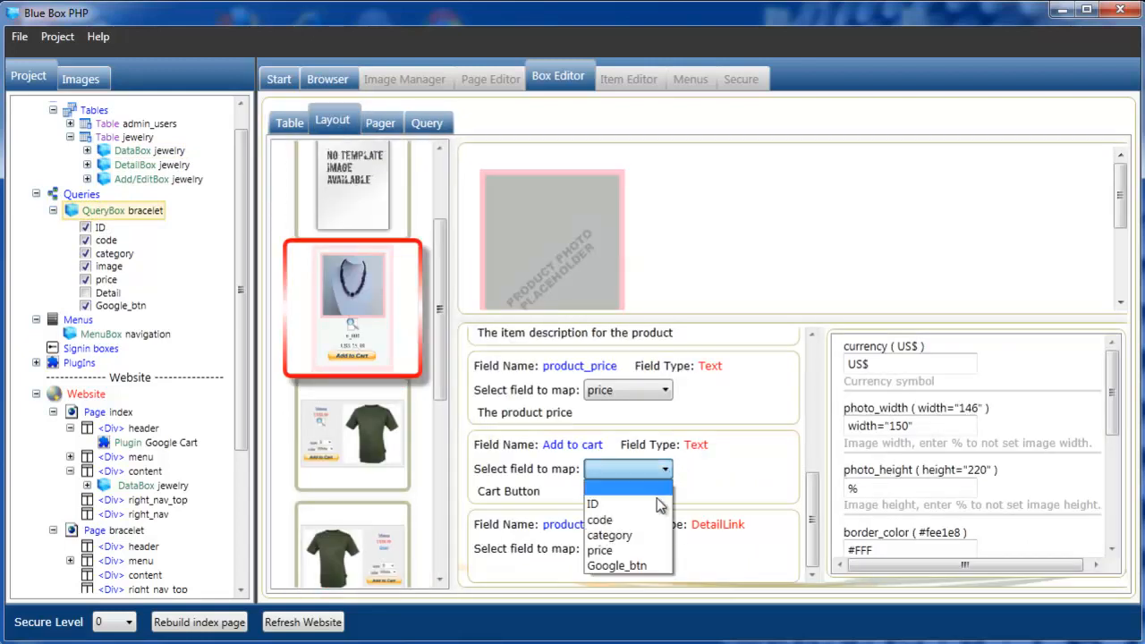
{"action": "left_click", "coordinate": [640, 566]}
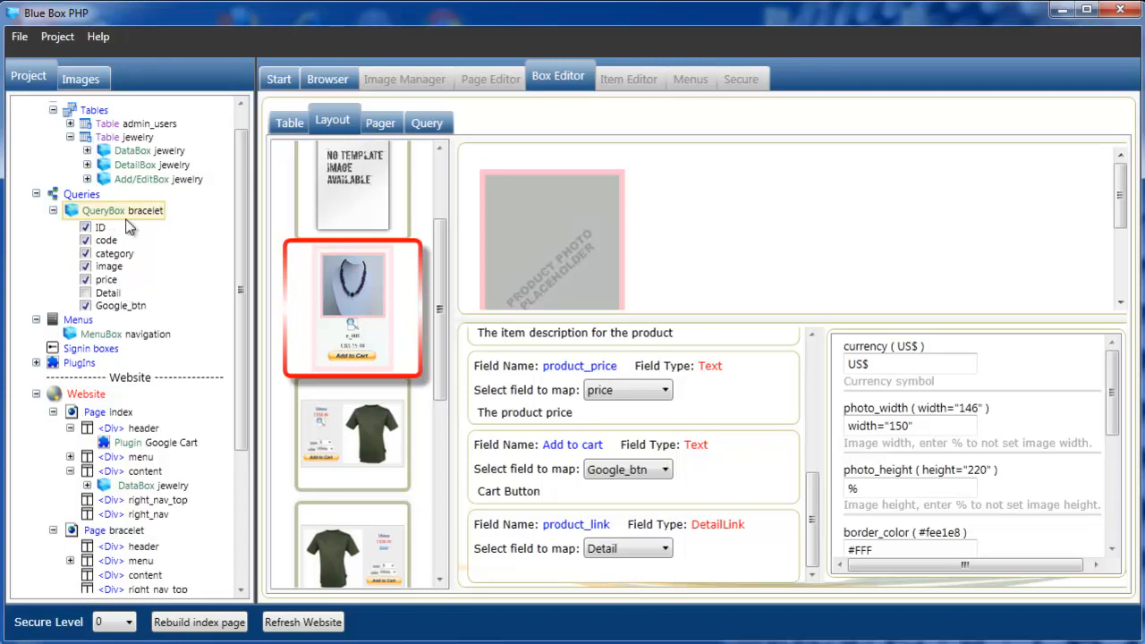
Place the bracelet query box in the content div of the bracelet page
{"action": "scroll", "coordinate": [220, 362], "scroll_direction": "down", "scroll_amount": 1}
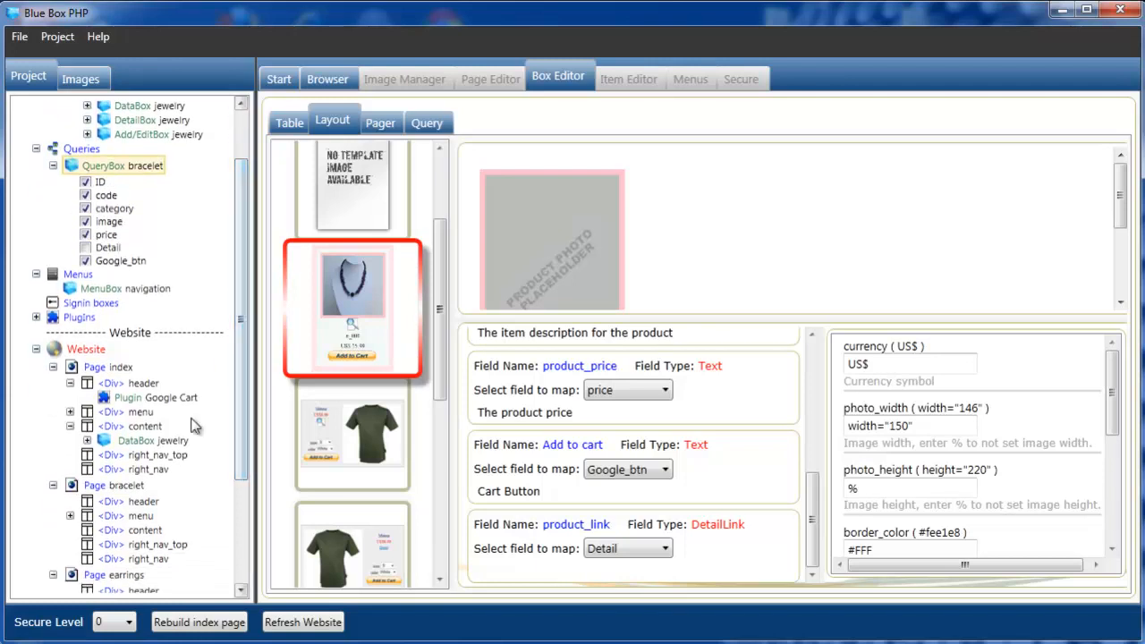
{"action": "left_click", "coordinate": [53, 367]}
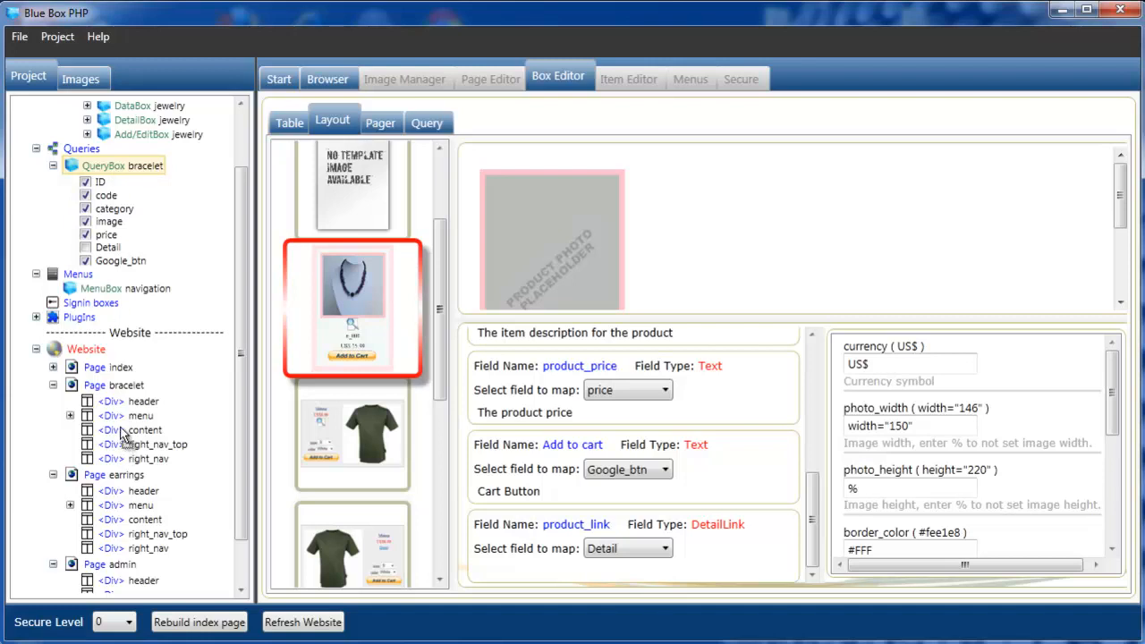
{"action": "left_click_drag", "start_coordinate": [119, 433], "coordinate": [119, 433]}
{"action": "left_click", "coordinate": [70, 431]}
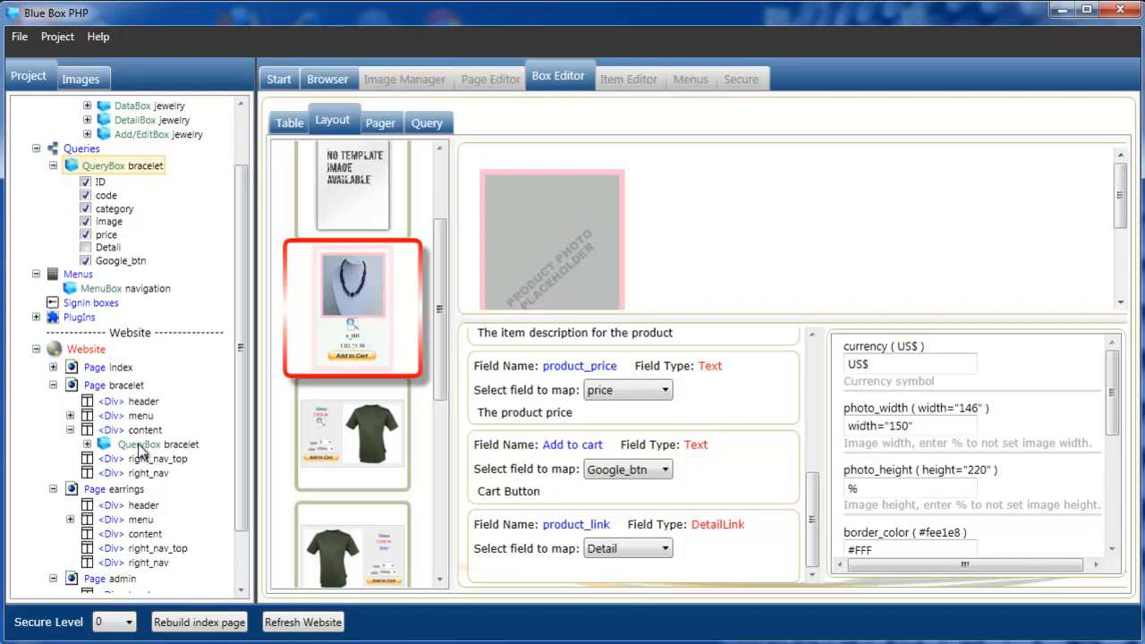
Set the placed query box to 4 cards per row and turn off table display, filters and sorting
{"action": "left_click", "coordinate": [139, 445]}
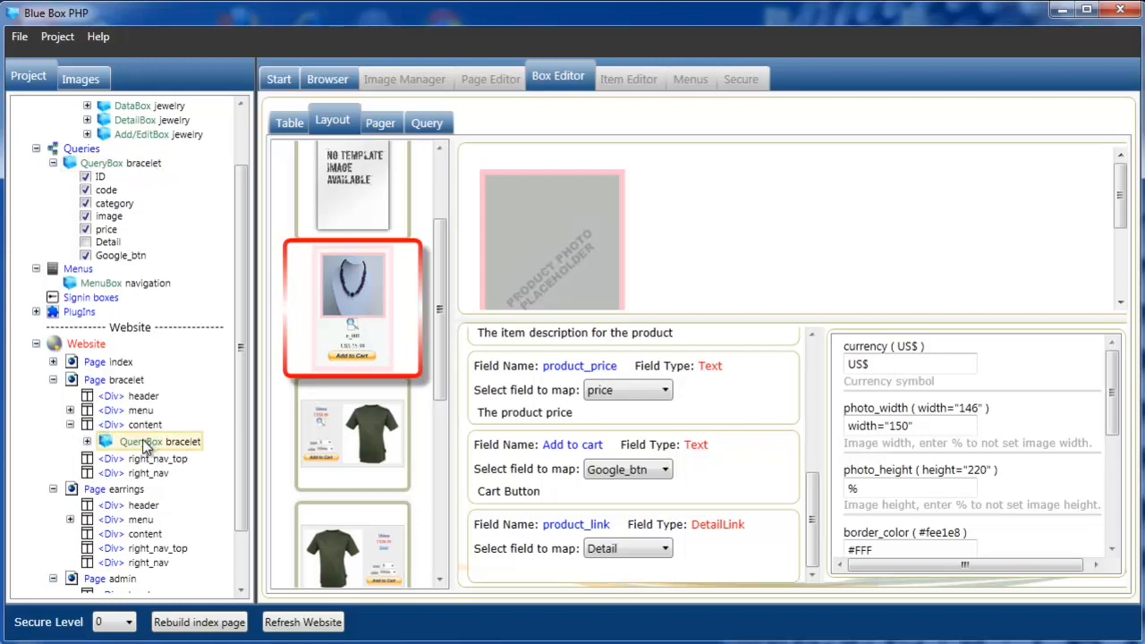
{"action": "right_click", "coordinate": [146, 447]}
{"action": "left_click", "coordinate": [190, 455]}
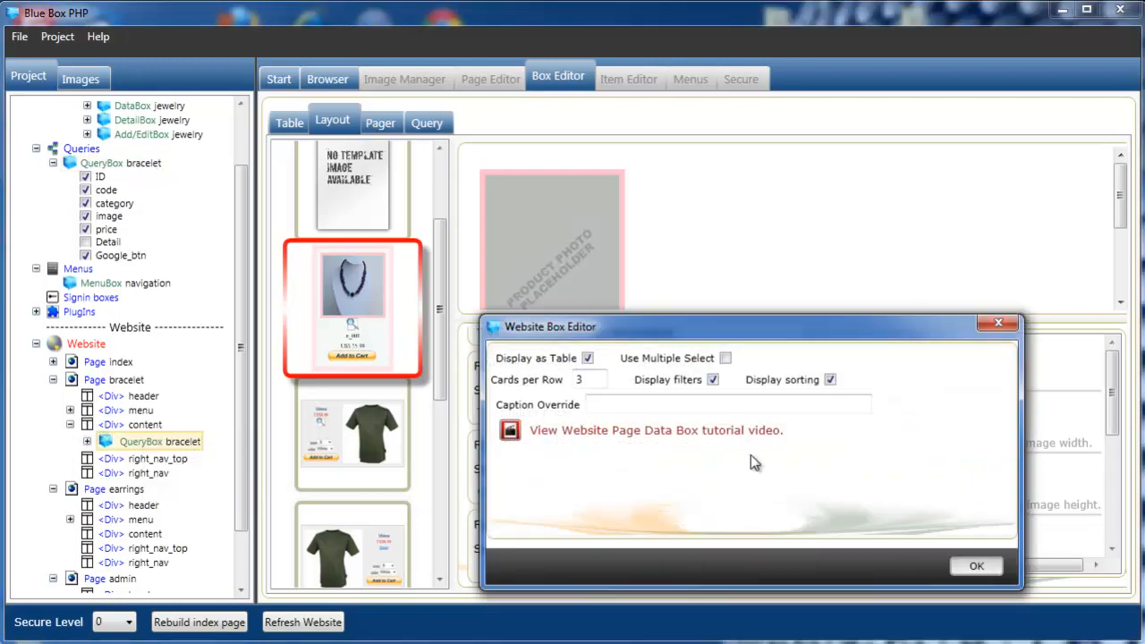
{"action": "left_click_drag", "start_coordinate": [591, 380], "coordinate": [556, 375]}
{"action": "type", "text": "4"}
{"action": "left_click", "coordinate": [586, 358]}
{"action": "left_click", "coordinate": [713, 381]}
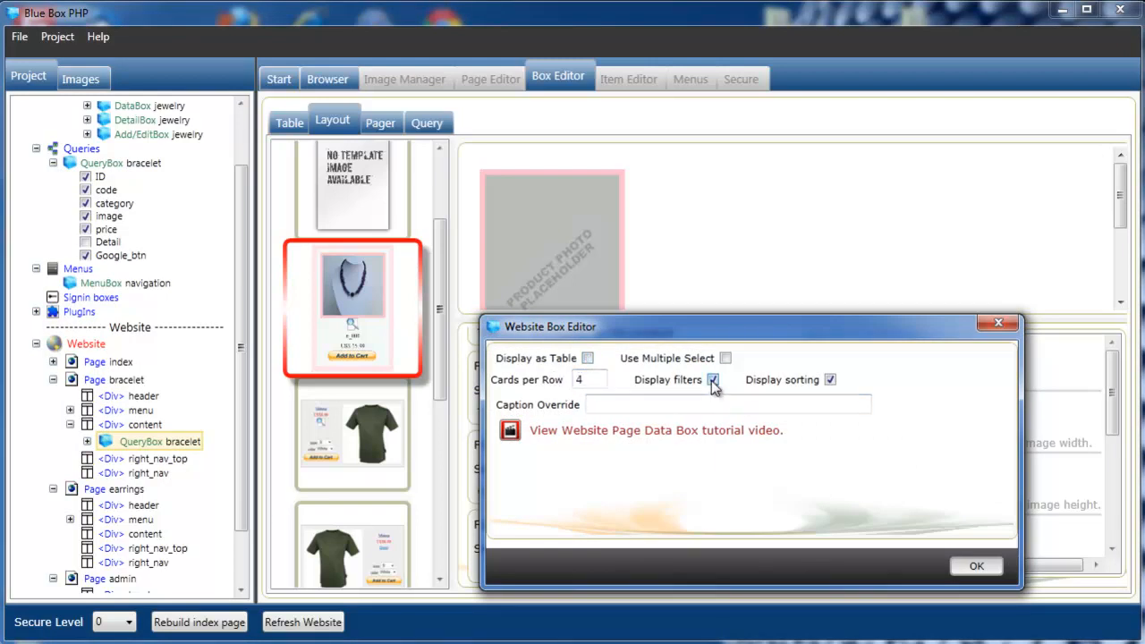
{"action": "left_click", "coordinate": [830, 381]}
{"action": "left_click", "coordinate": [976, 567]}
Expand the placed query box's columns and try to rebuild the bracelet page
{"action": "left_click", "coordinate": [87, 442]}
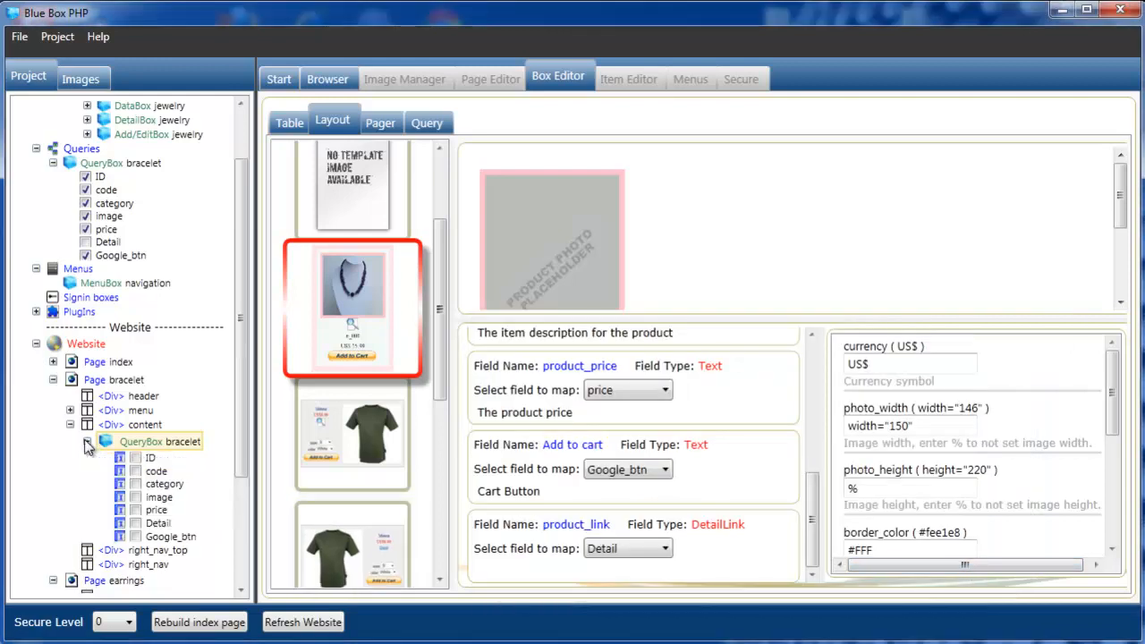
{"action": "left_click", "coordinate": [105, 381]}
{"action": "left_click", "coordinate": [207, 623]}
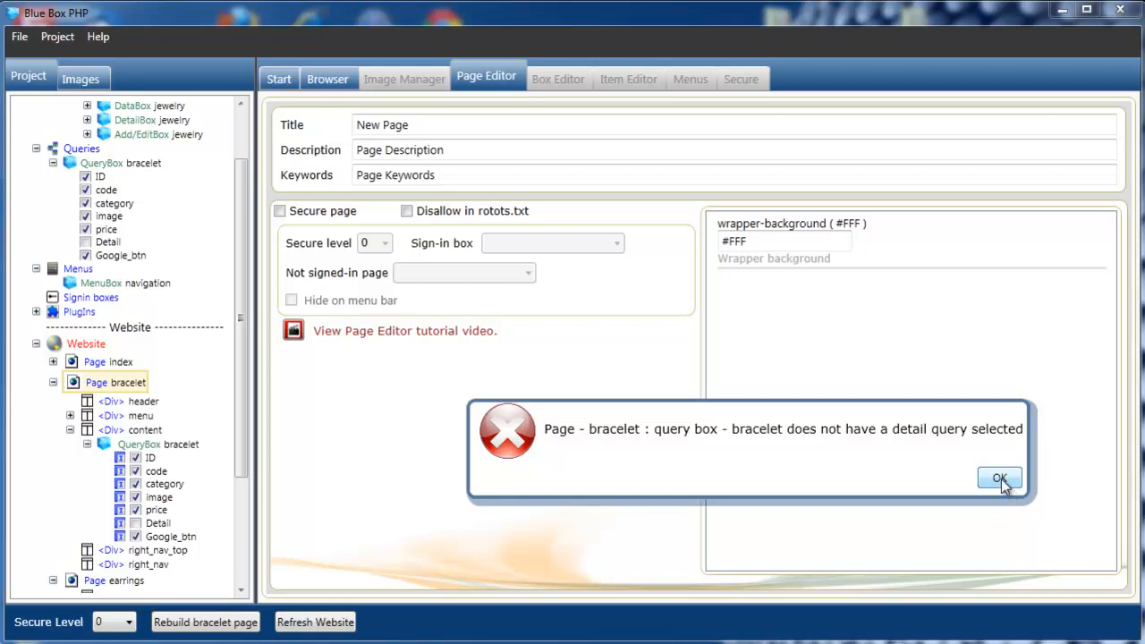
{"action": "left_click", "coordinate": [1001, 480]}
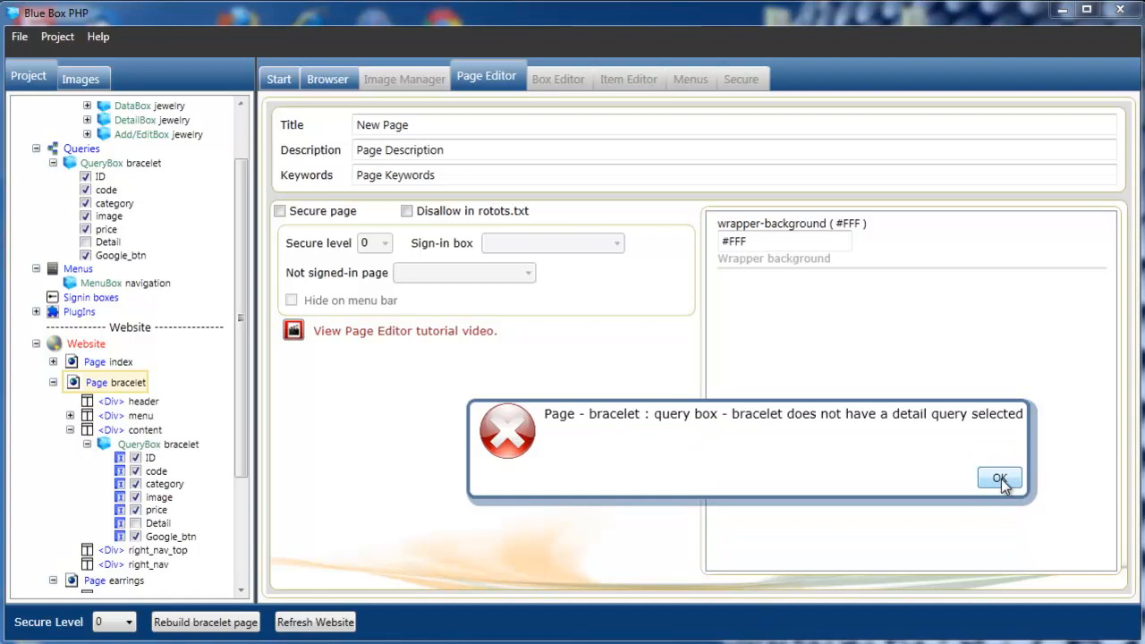
Dismiss the detail query error and clear the table caption of the bracelet query box
{"action": "left_click", "coordinate": [1000, 478]}
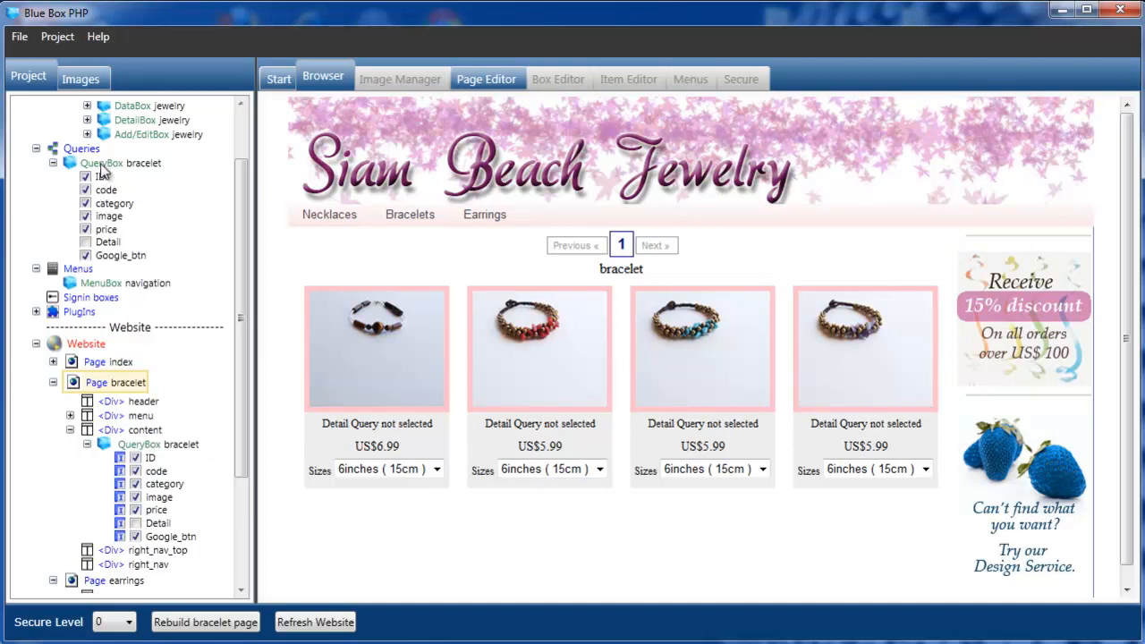
{"action": "scroll", "coordinate": [243, 235], "scroll_direction": "up", "scroll_amount": 2}
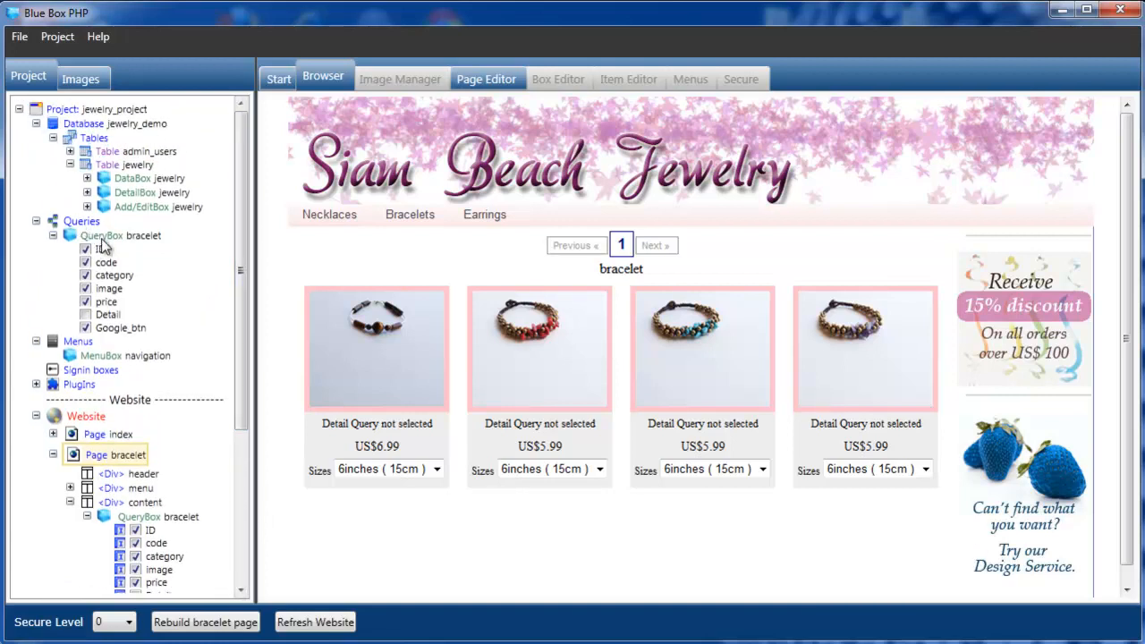
{"action": "left_click", "coordinate": [103, 237]}
{"action": "left_click_drag", "start_coordinate": [435, 162], "coordinate": [358, 168]}
{"action": "key", "text": "BackSpace"}
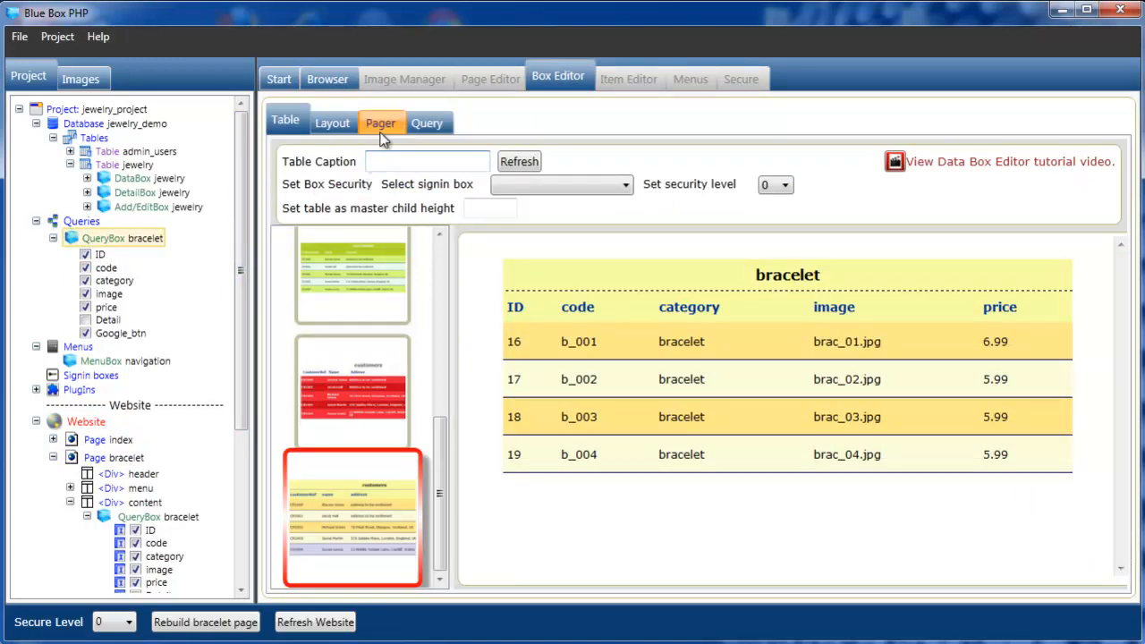
Give the bracelet query box a left-aligned babypink_design pager with 8 default items per page, and rebuild the bracelet page
{"action": "left_click", "coordinate": [380, 122]}
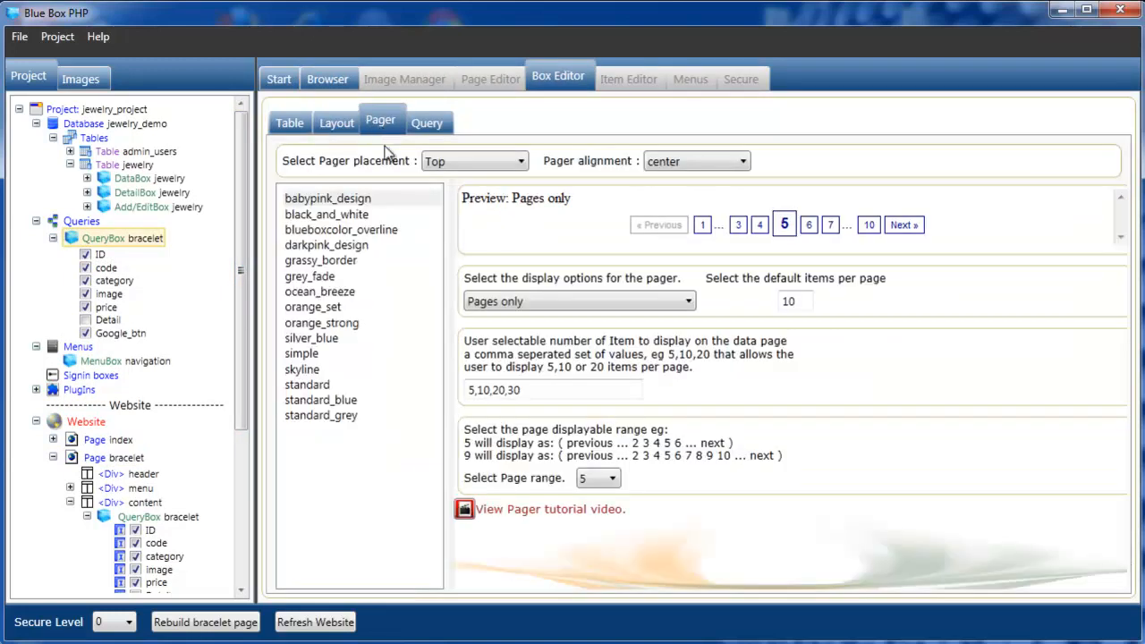
{"action": "left_click", "coordinate": [336, 200]}
{"action": "left_click", "coordinate": [336, 216]}
{"action": "left_click", "coordinate": [334, 200]}
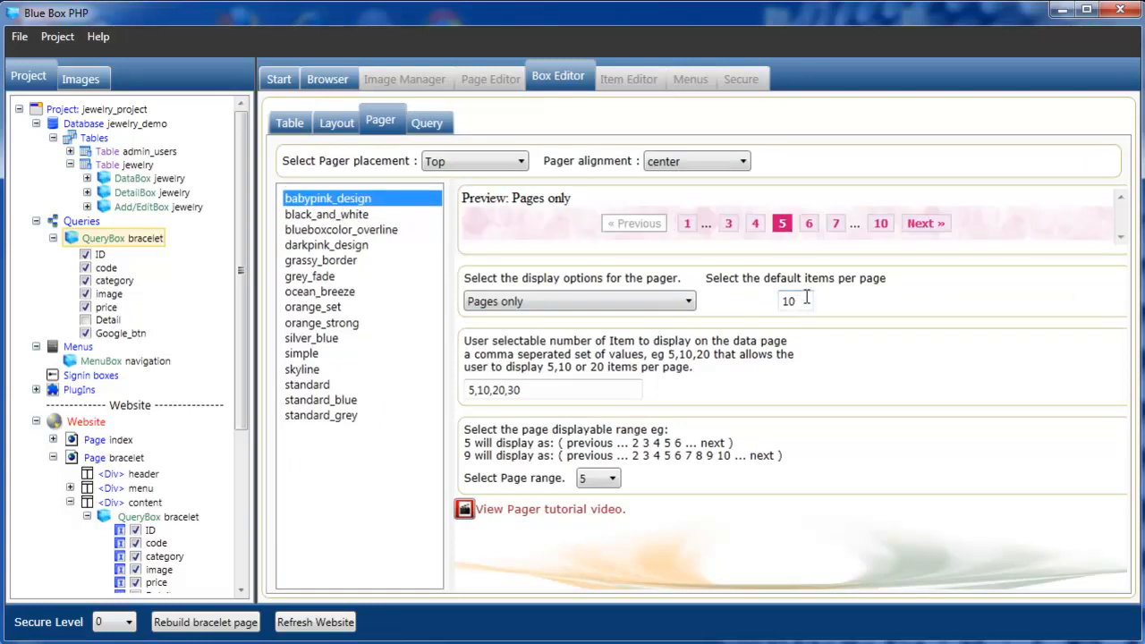
{"action": "left_click_drag", "start_coordinate": [796, 303], "coordinate": [777, 306]}
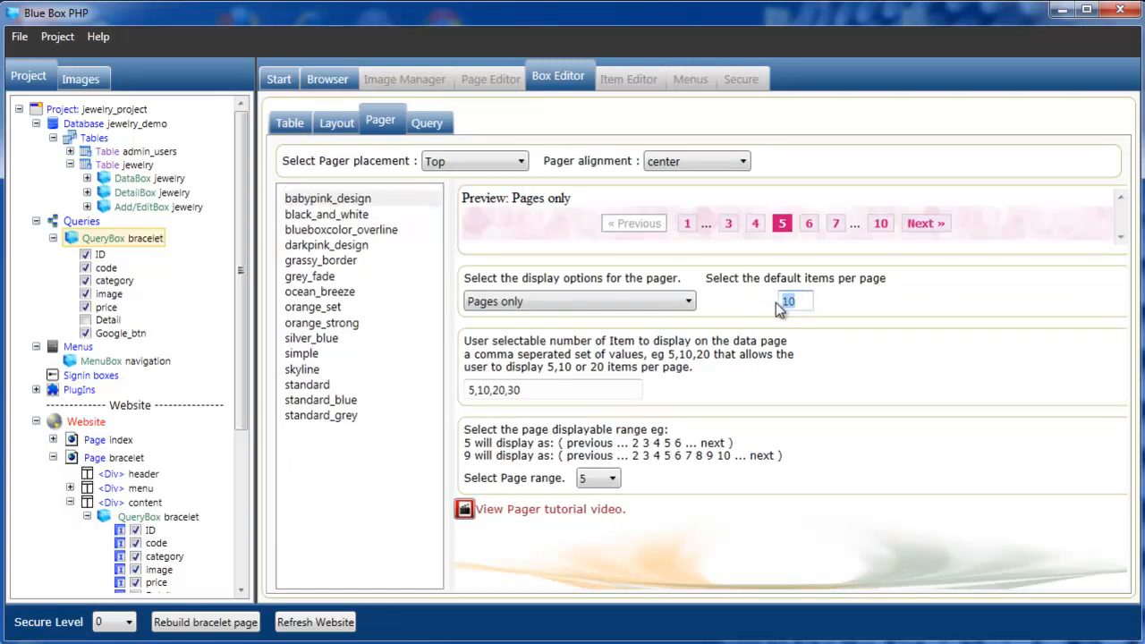
{"action": "type", "text": "8"}
{"action": "left_click", "coordinate": [742, 161]}
{"action": "left_click", "coordinate": [682, 178]}
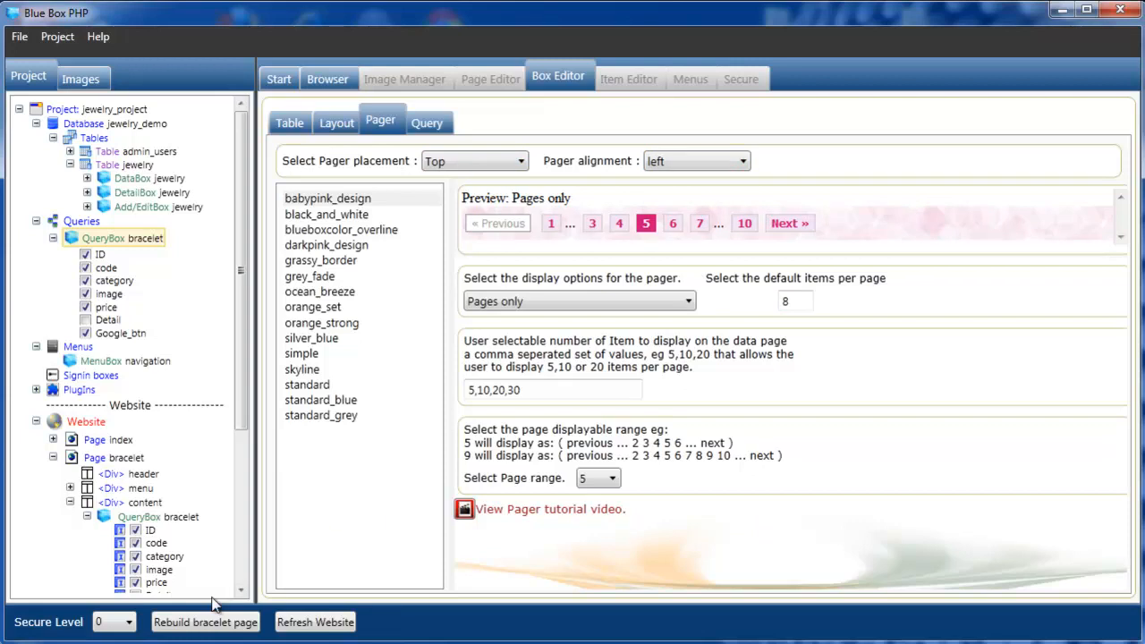
{"action": "left_click", "coordinate": [211, 624]}
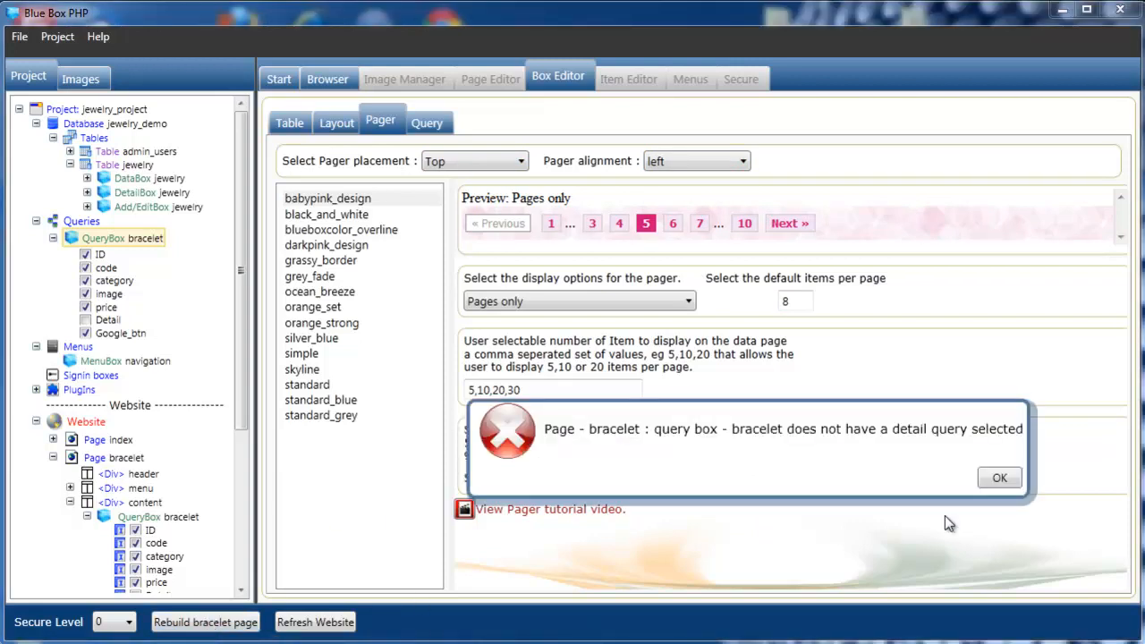
{"action": "left_click", "coordinate": [999, 478]}
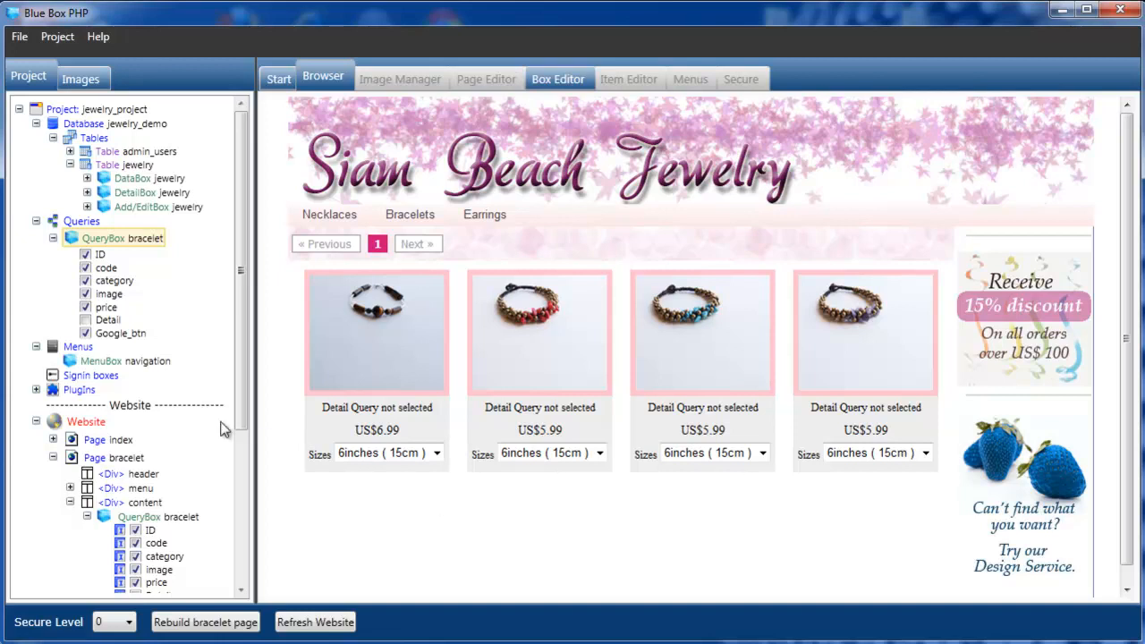
Create a query detail box named jewelry_details with the query select `ID`, `image`, `description` from jewelry, testing it before adding
{"action": "left_click", "coordinate": [53, 238]}
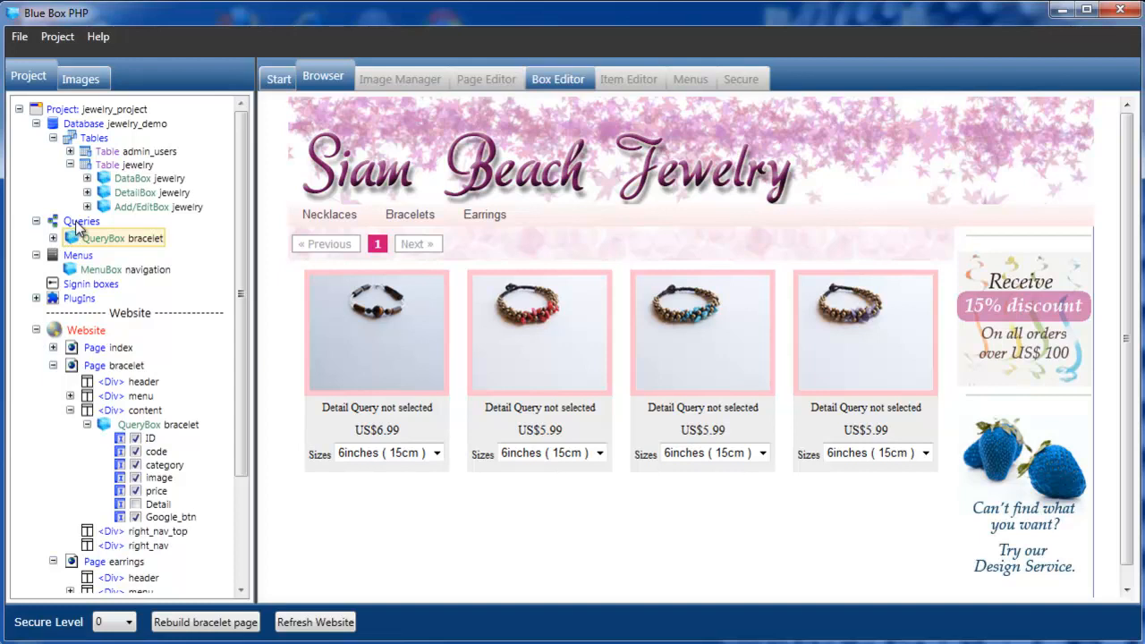
{"action": "left_click", "coordinate": [77, 223]}
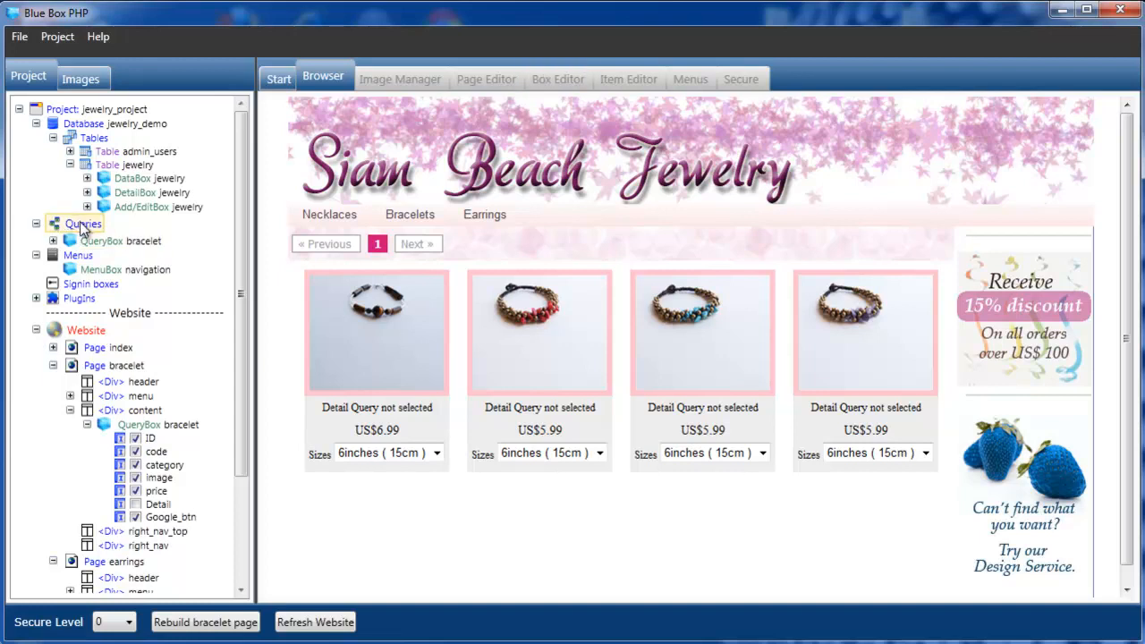
{"action": "right_click", "coordinate": [82, 228]}
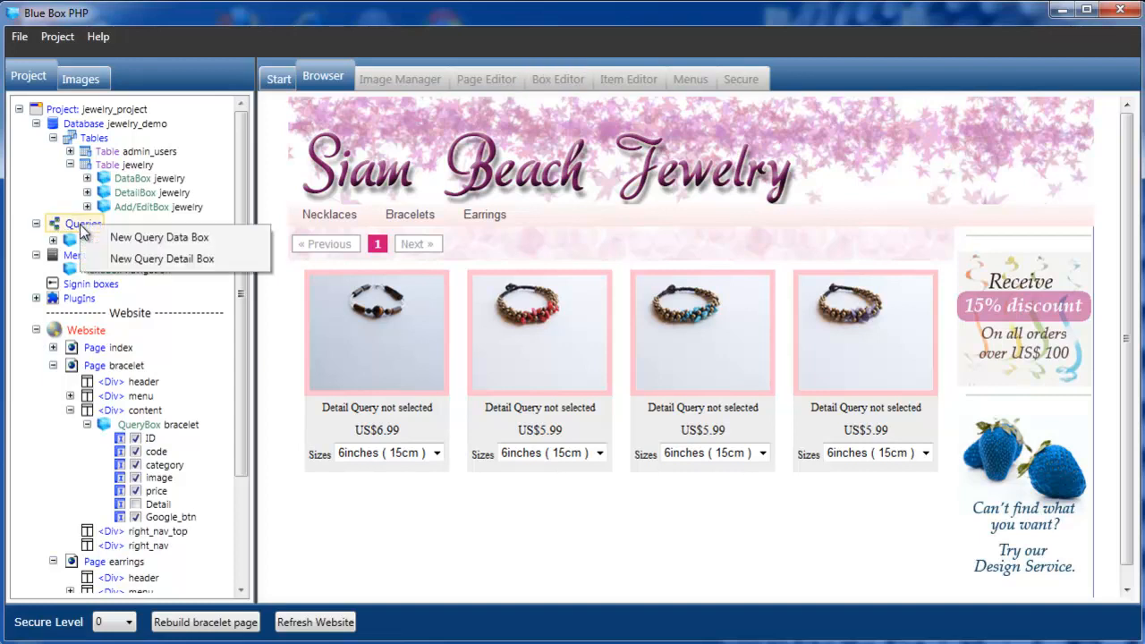
{"action": "left_click", "coordinate": [148, 263]}
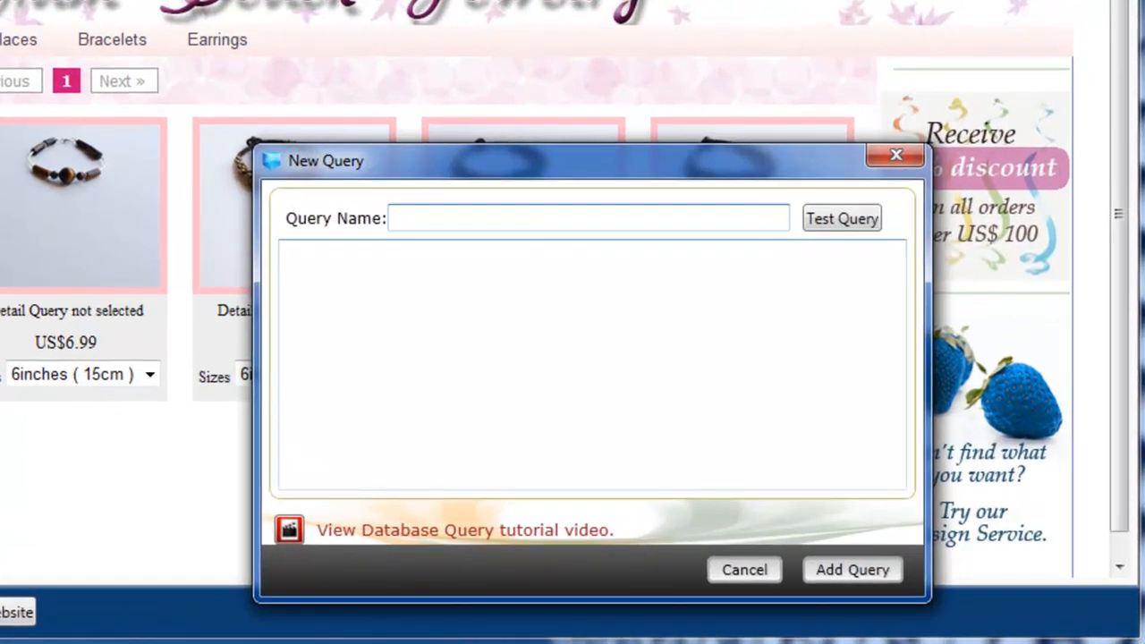
{"action": "type", "text": "jewelry_details"}
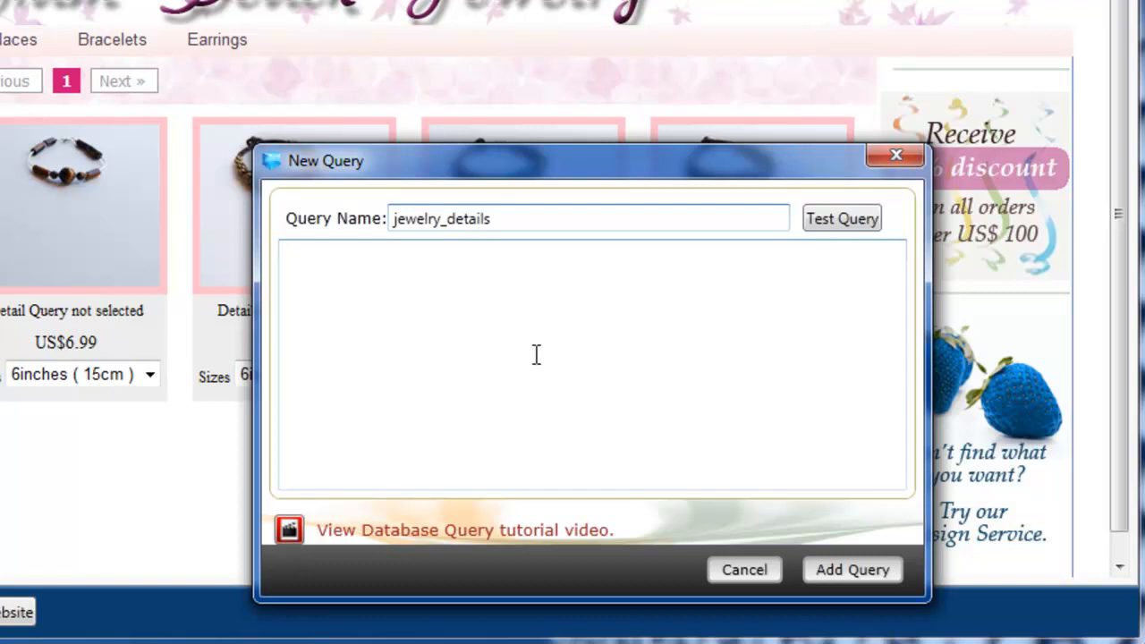
{"action": "left_click", "coordinate": [466, 331]}
{"action": "type", "text": "select `ID`, `image`, `description`  from jewelry"}
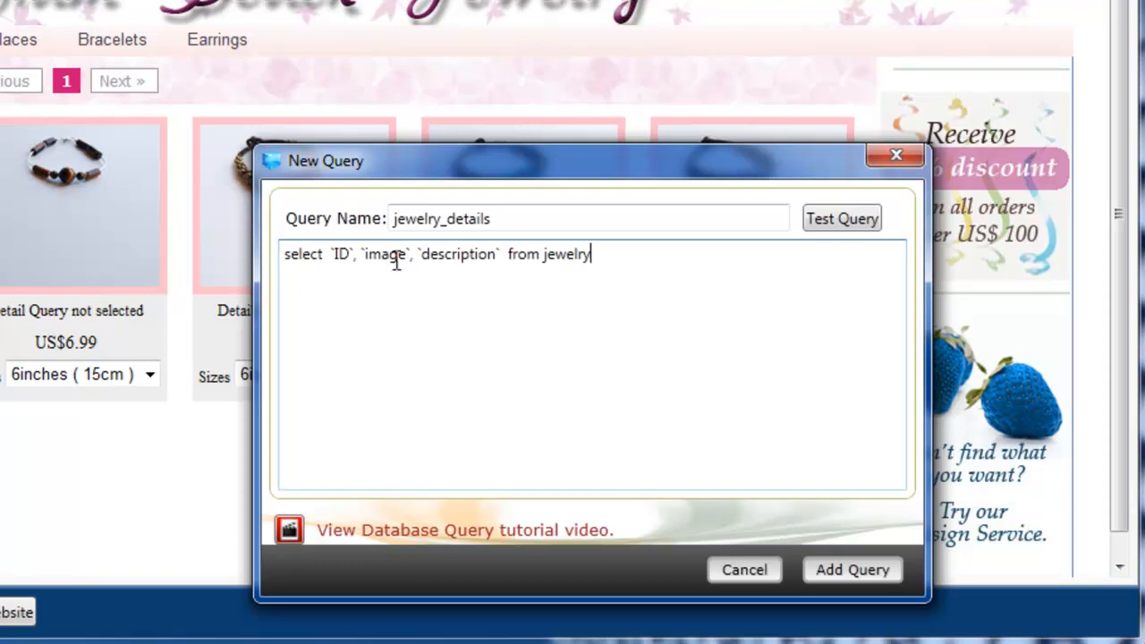
{"action": "left_click", "coordinate": [846, 219]}
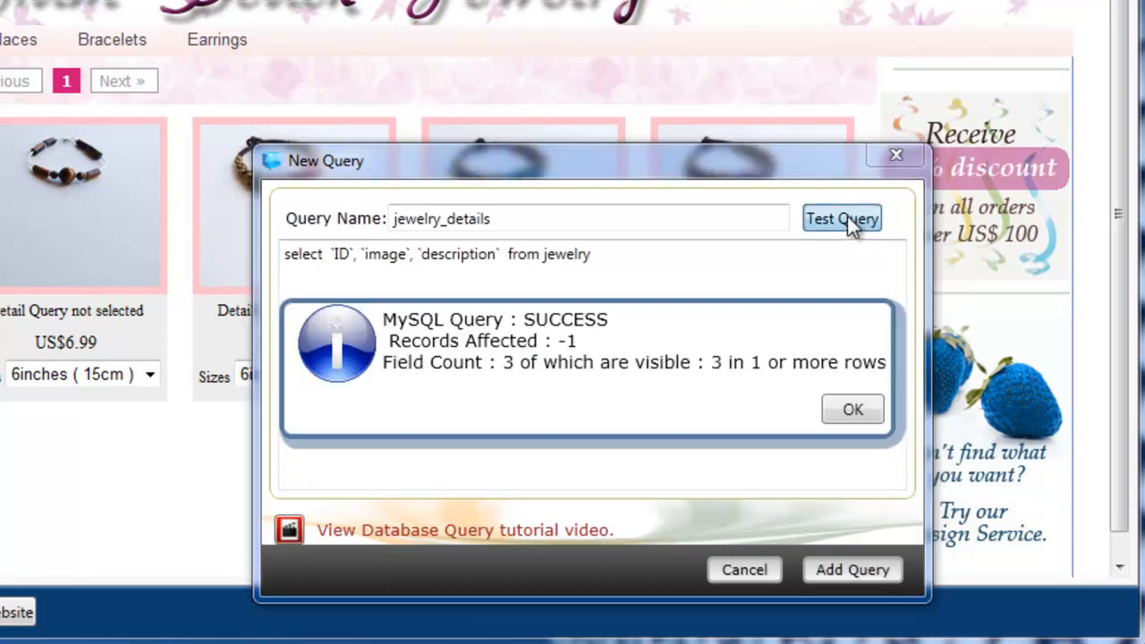
{"action": "left_click", "coordinate": [852, 410]}
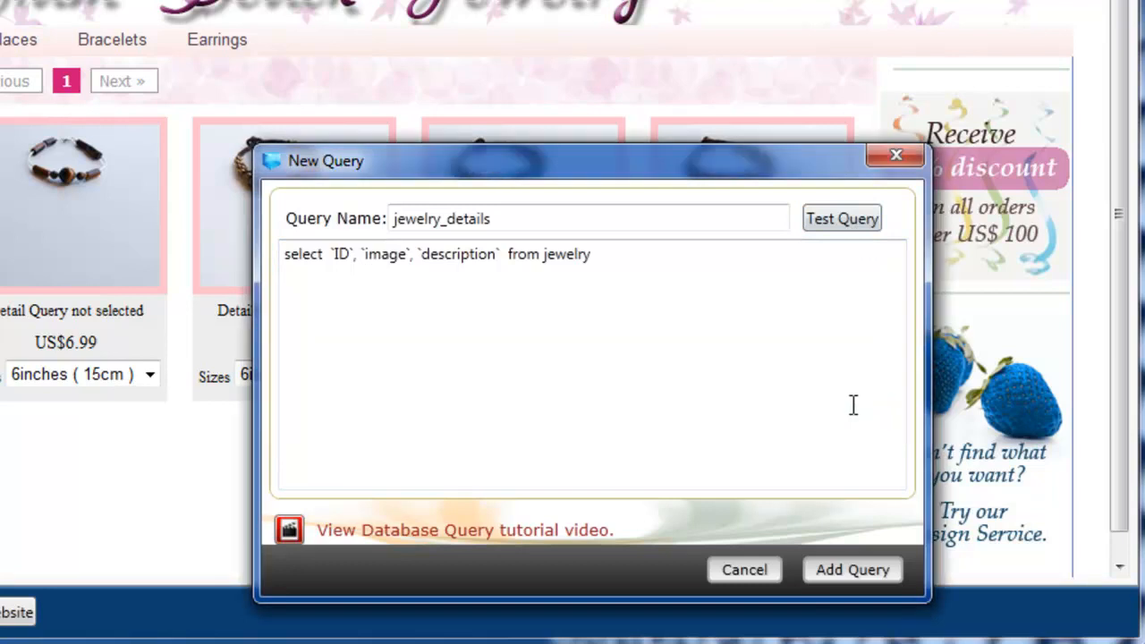
{"action": "left_click", "coordinate": [841, 571]}
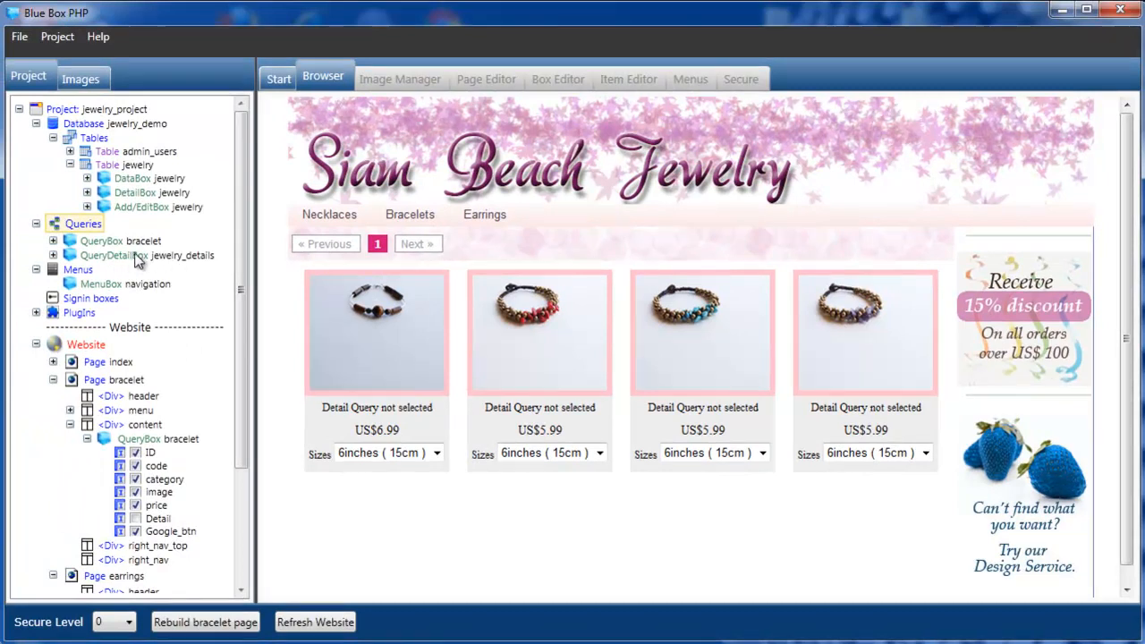
Apply the Jewelry product layout with the necklace preview to the jewelry_details query detail box
{"action": "left_click", "coordinate": [134, 256]}
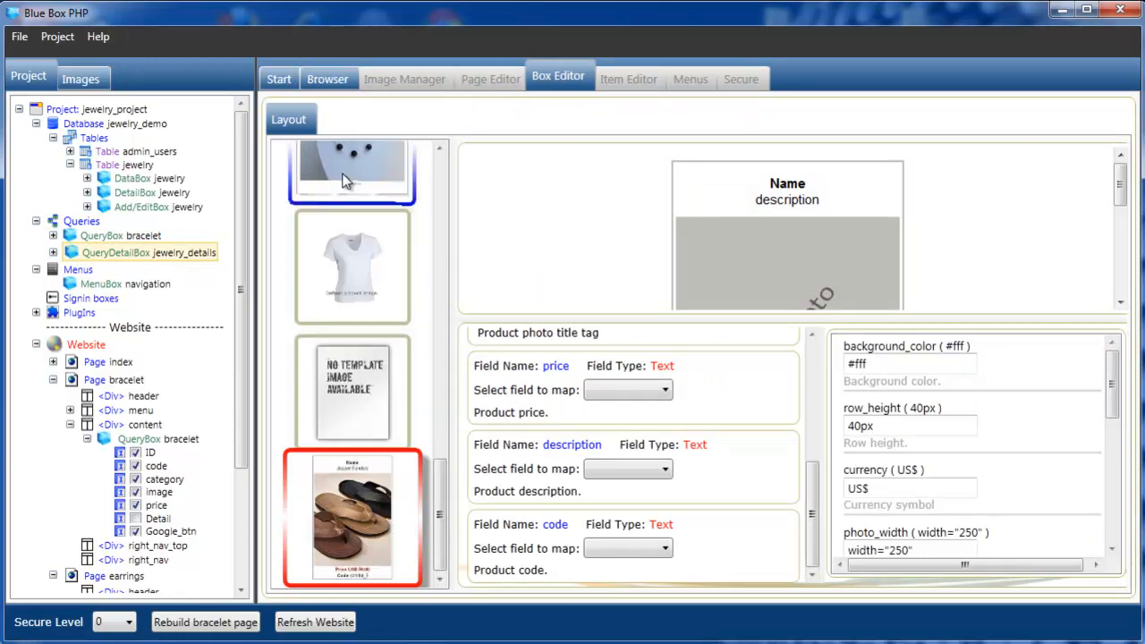
{"action": "left_click_drag", "start_coordinate": [440, 497], "coordinate": [447, 454]}
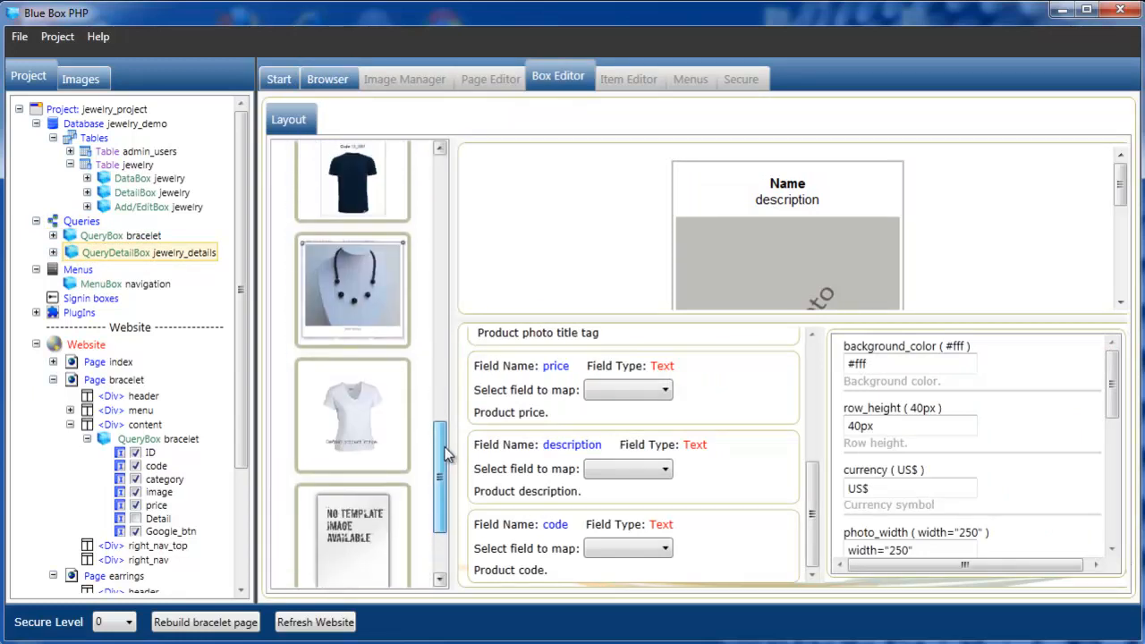
{"action": "left_click", "coordinate": [363, 297]}
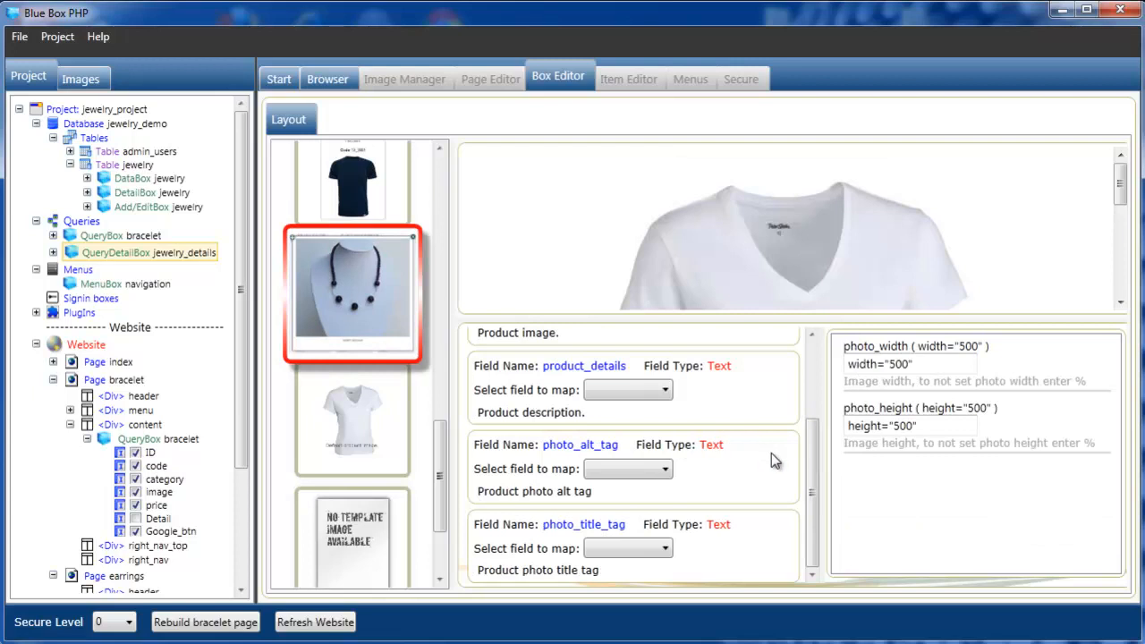
{"action": "left_click_drag", "start_coordinate": [811, 460], "coordinate": [809, 411]}
{"action": "scroll", "coordinate": [809, 412], "scroll_direction": "up", "scroll_amount": 2}
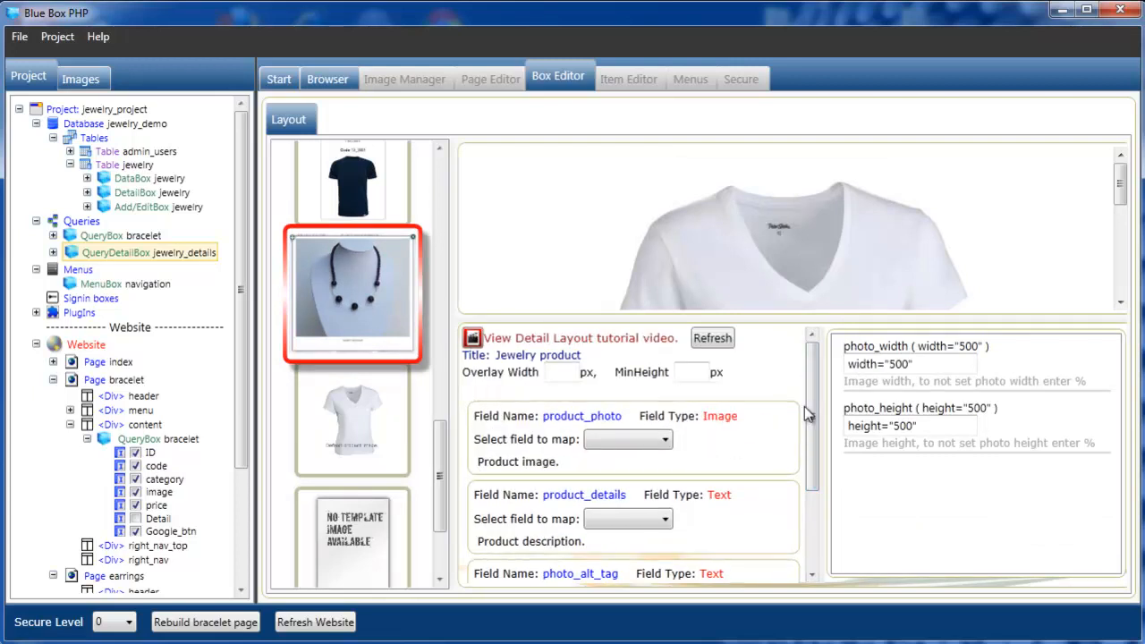
{"action": "left_click", "coordinate": [665, 441]}
{"action": "left_click", "coordinate": [666, 445]}
Set the image column of jewelry_details to the Image type with the path _bb_images/jewelry
{"action": "left_click", "coordinate": [52, 253]}
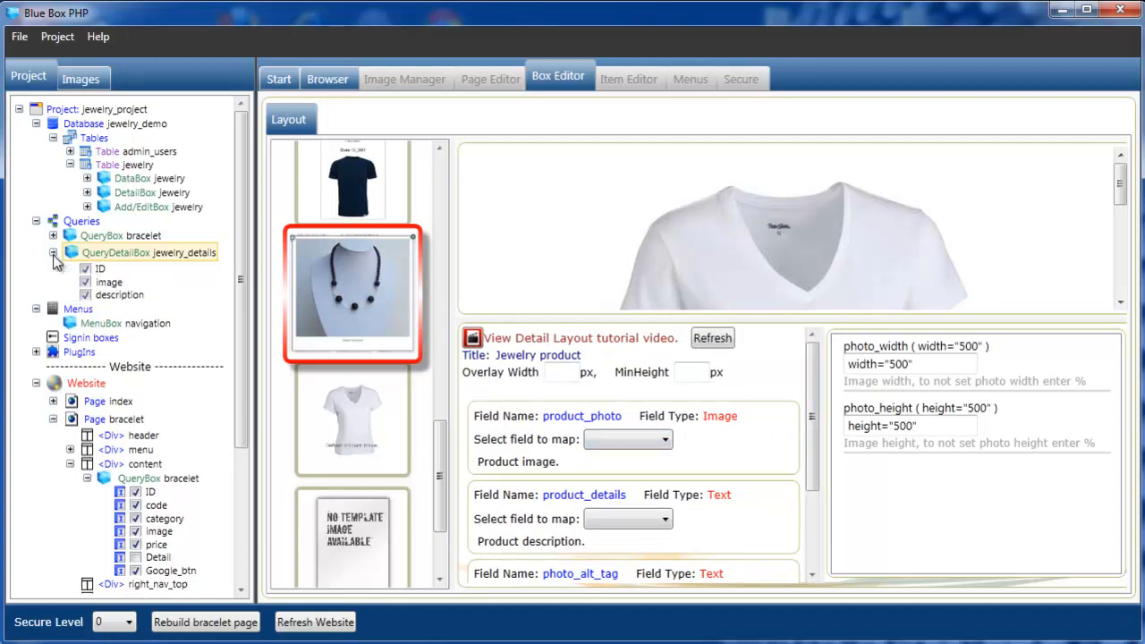
{"action": "left_click", "coordinate": [111, 282]}
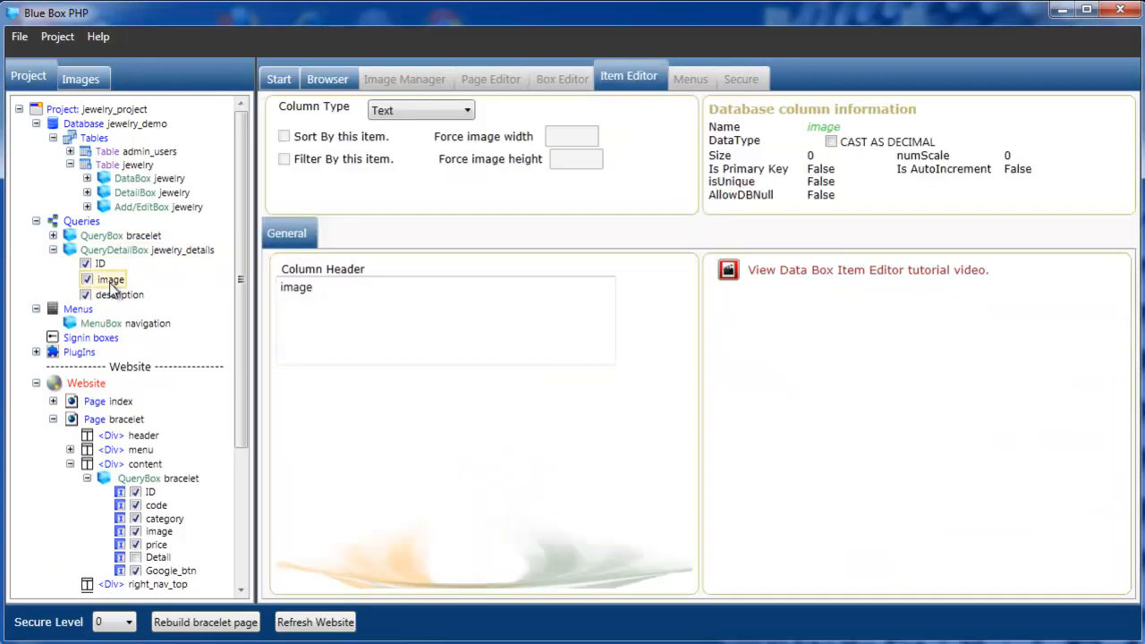
{"action": "left_click", "coordinate": [467, 113]}
{"action": "left_click", "coordinate": [448, 144]}
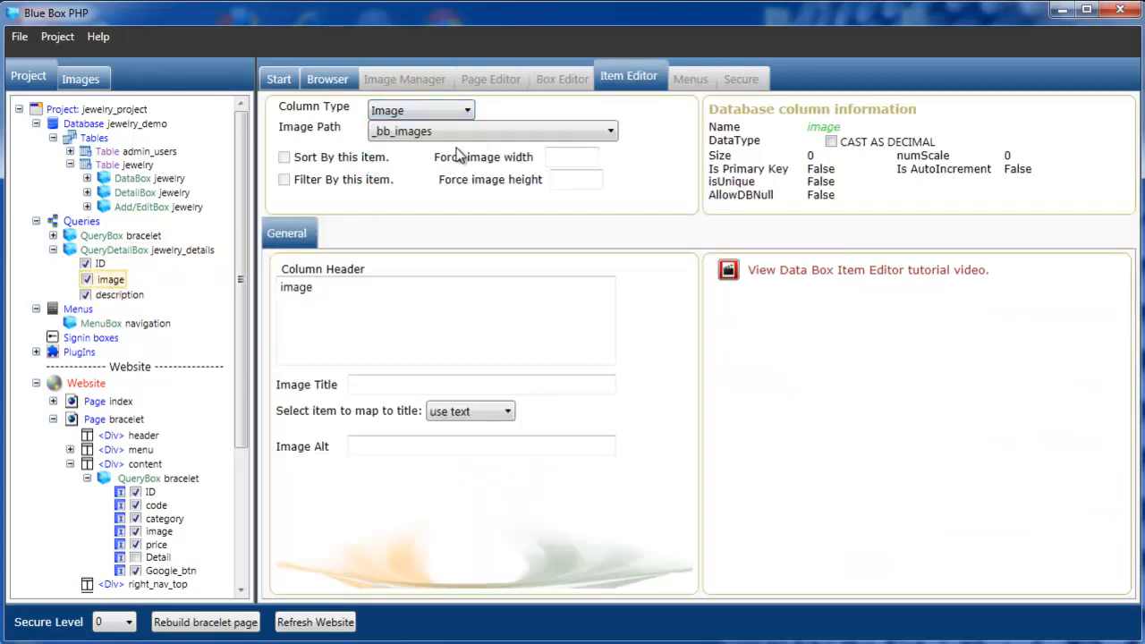
{"action": "left_click", "coordinate": [611, 132]}
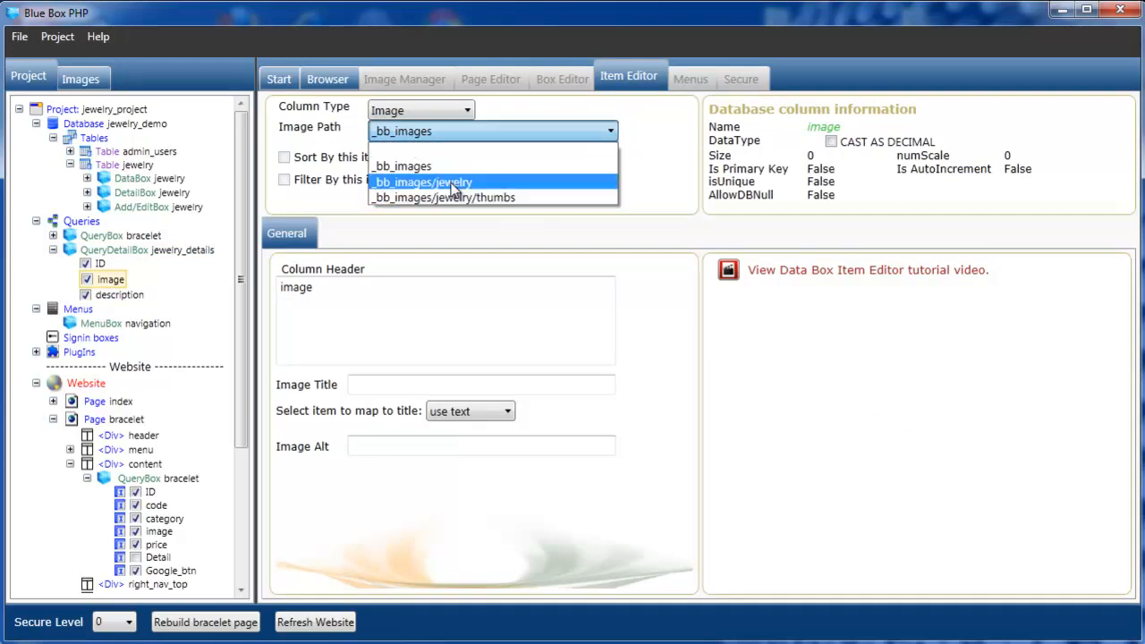
{"action": "left_click", "coordinate": [455, 183]}
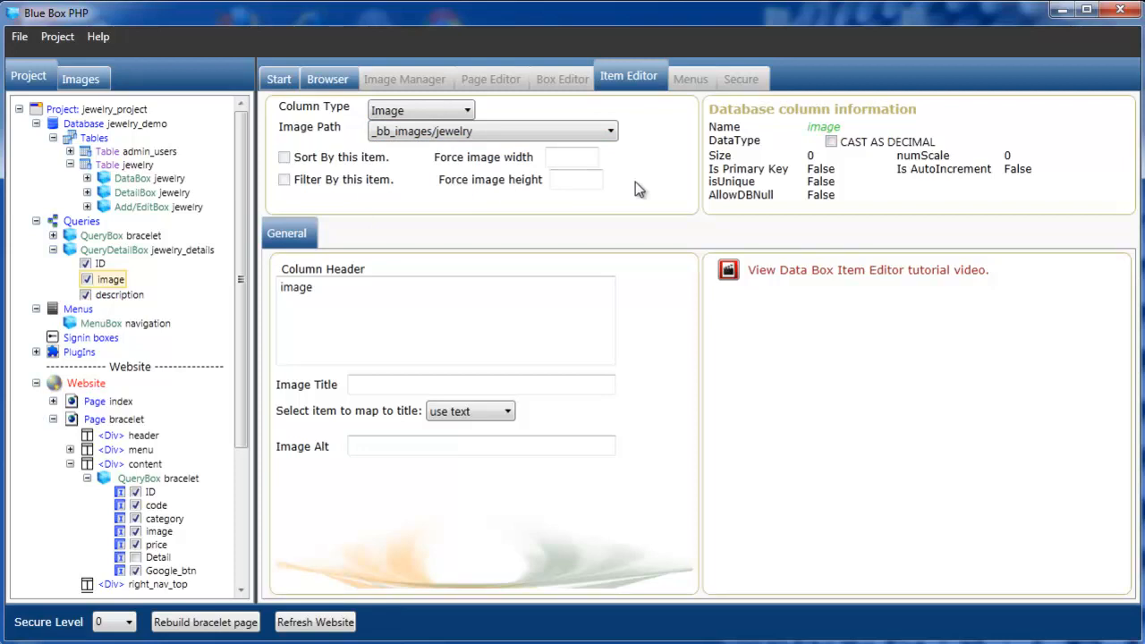
Map the jewelry_details layout's product_photo field to image and its product_details field to description
{"action": "left_click", "coordinate": [113, 251]}
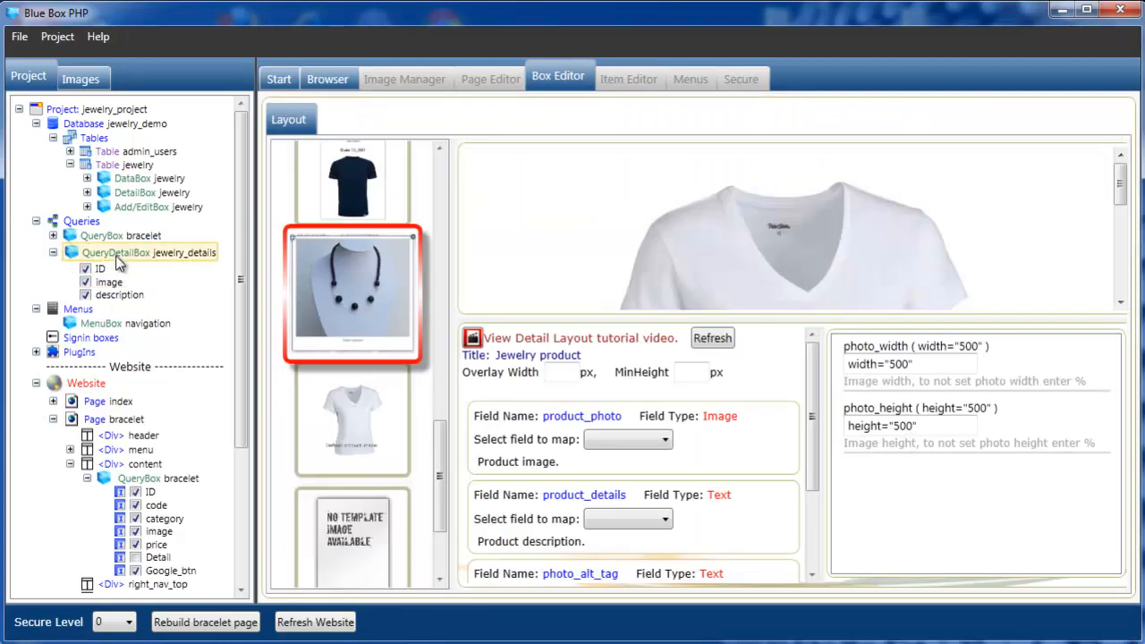
{"action": "left_click", "coordinate": [666, 444]}
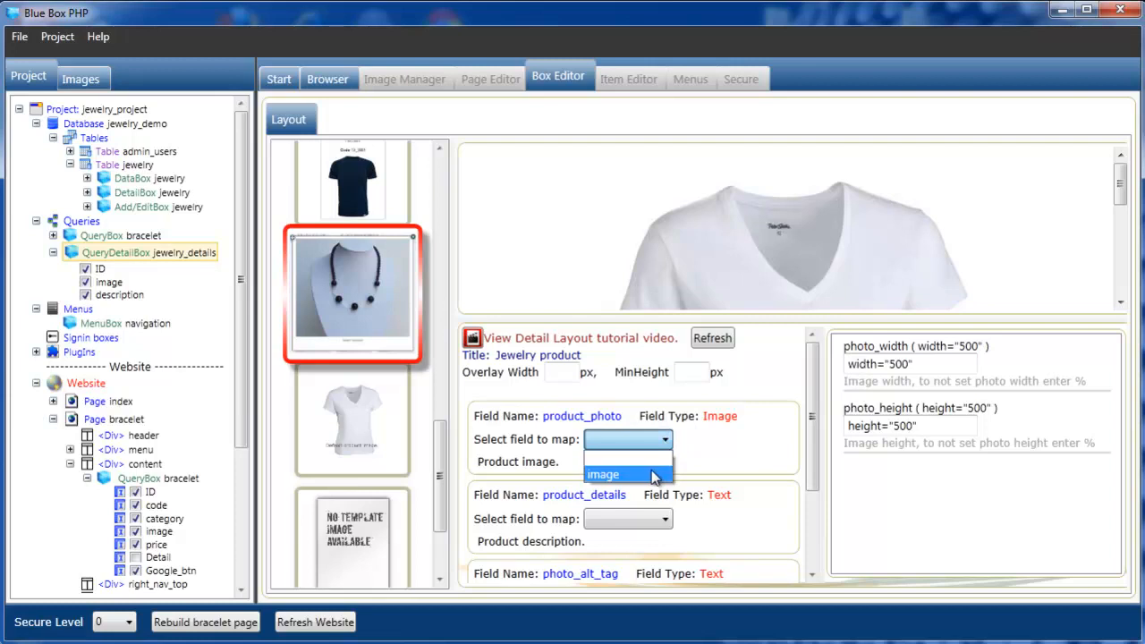
{"action": "left_click", "coordinate": [652, 474]}
{"action": "left_click_drag", "start_coordinate": [814, 416], "coordinate": [814, 479]}
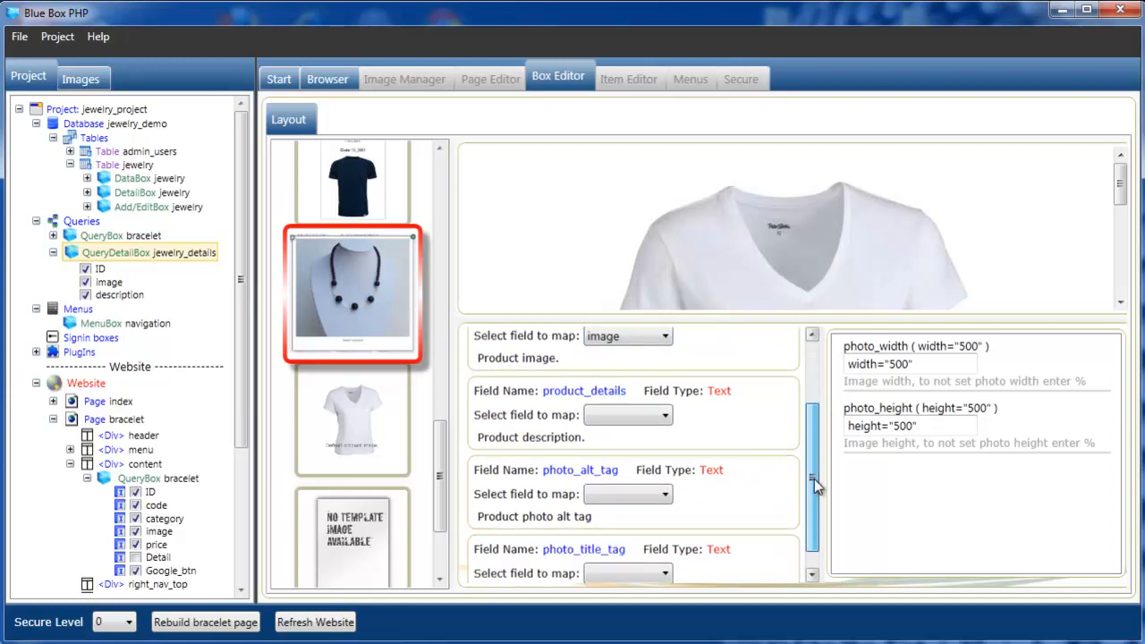
{"action": "left_click", "coordinate": [667, 417]}
{"action": "left_click", "coordinate": [649, 466]}
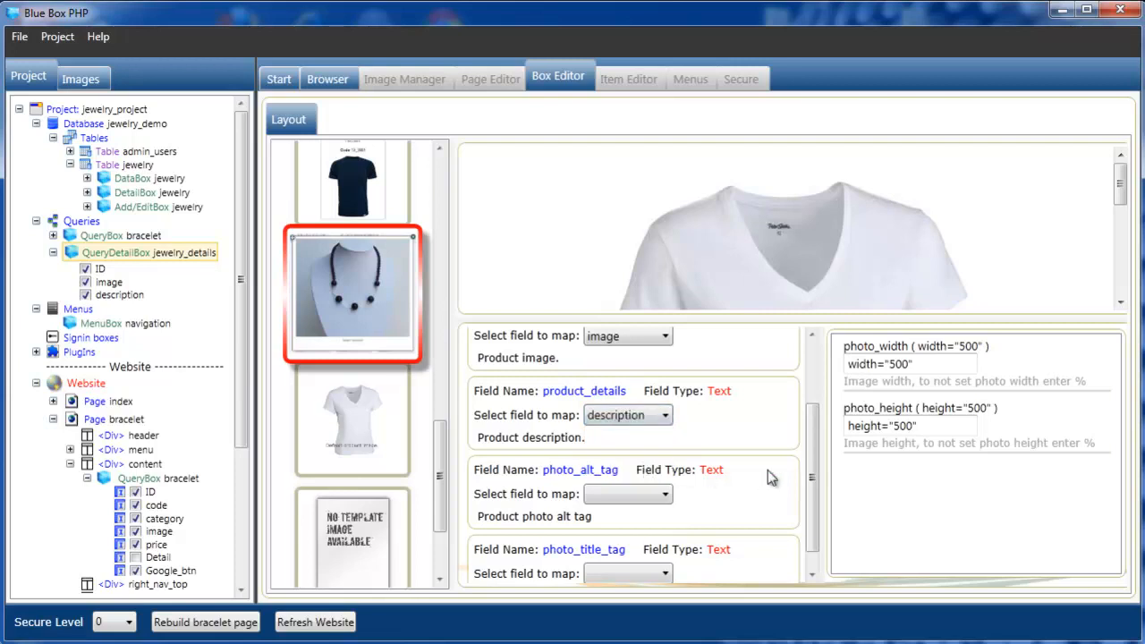
{"action": "scroll", "coordinate": [813, 458], "scroll_direction": "down", "scroll_amount": 1}
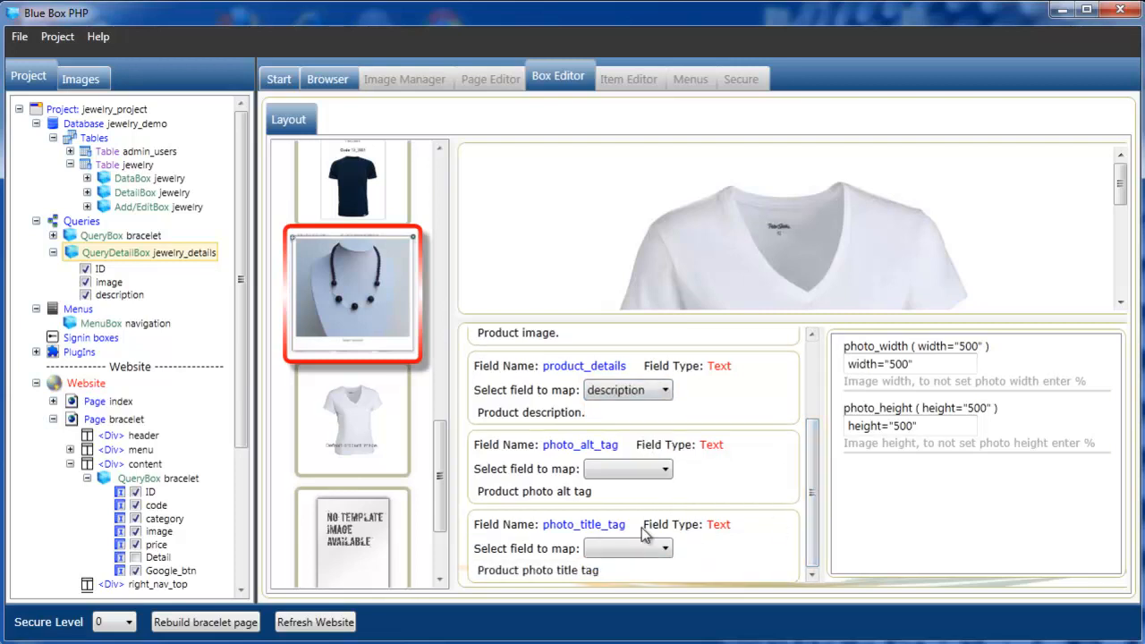
Set the jewelry_details layout's overlay width to 510 px and its minimum height to 430 px
{"action": "left_click_drag", "start_coordinate": [813, 510], "coordinate": [813, 429]}
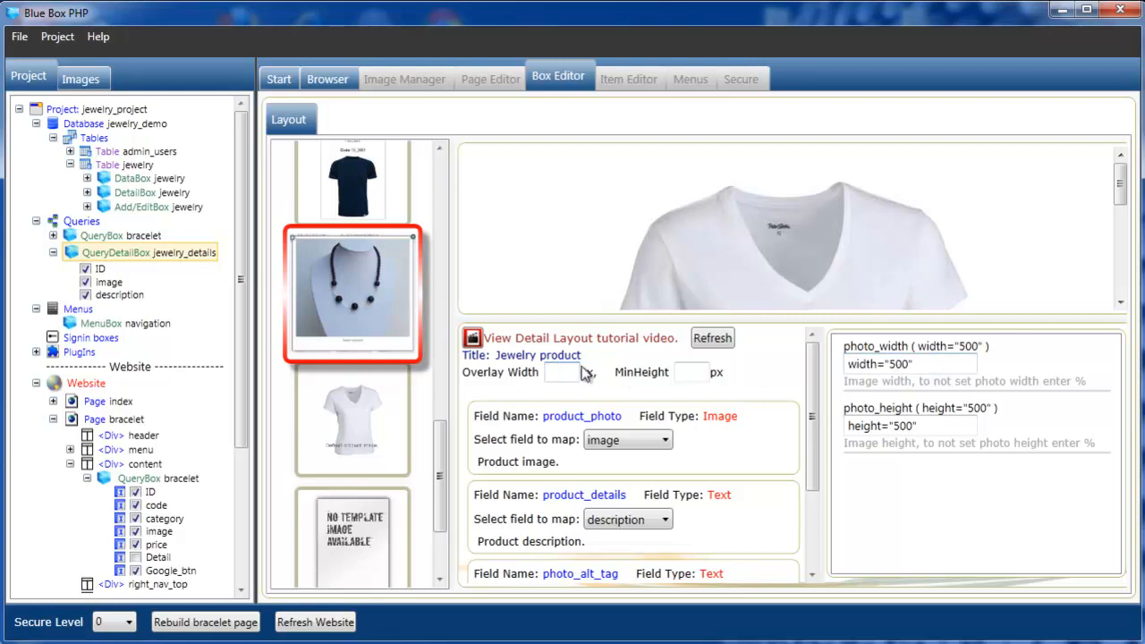
{"action": "type", "text": "510"}
{"action": "left_click", "coordinate": [690, 371]}
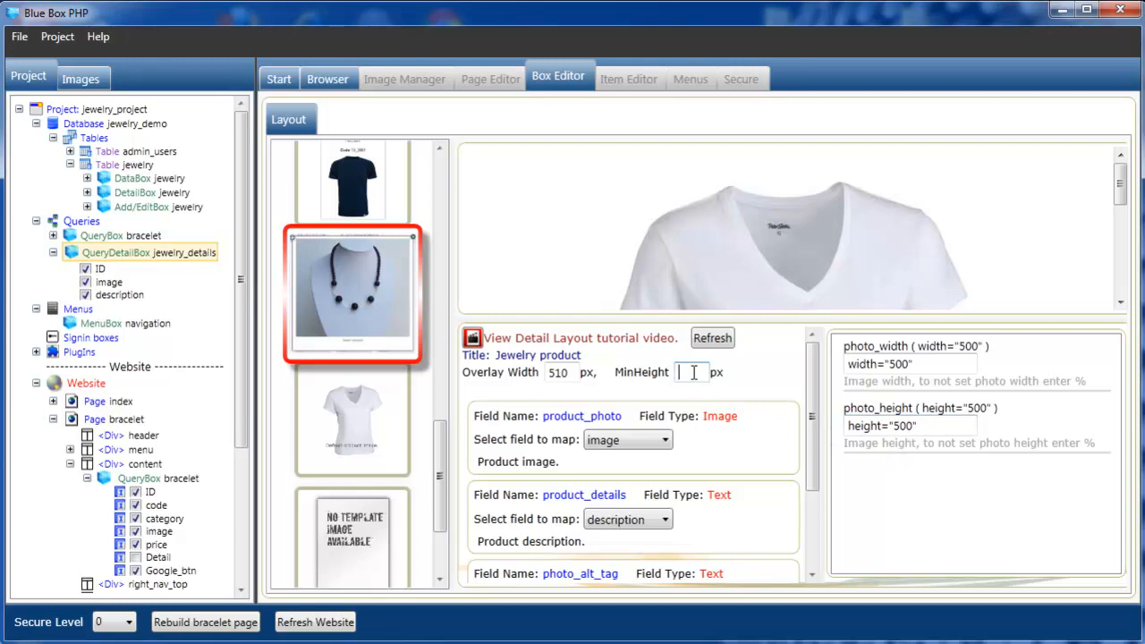
{"action": "type", "text": "430"}
Replace the photo_height value of the jewelry_details layout with % so that no image height is set
{"action": "left_click_drag", "start_coordinate": [932, 426], "coordinate": [843, 426]}
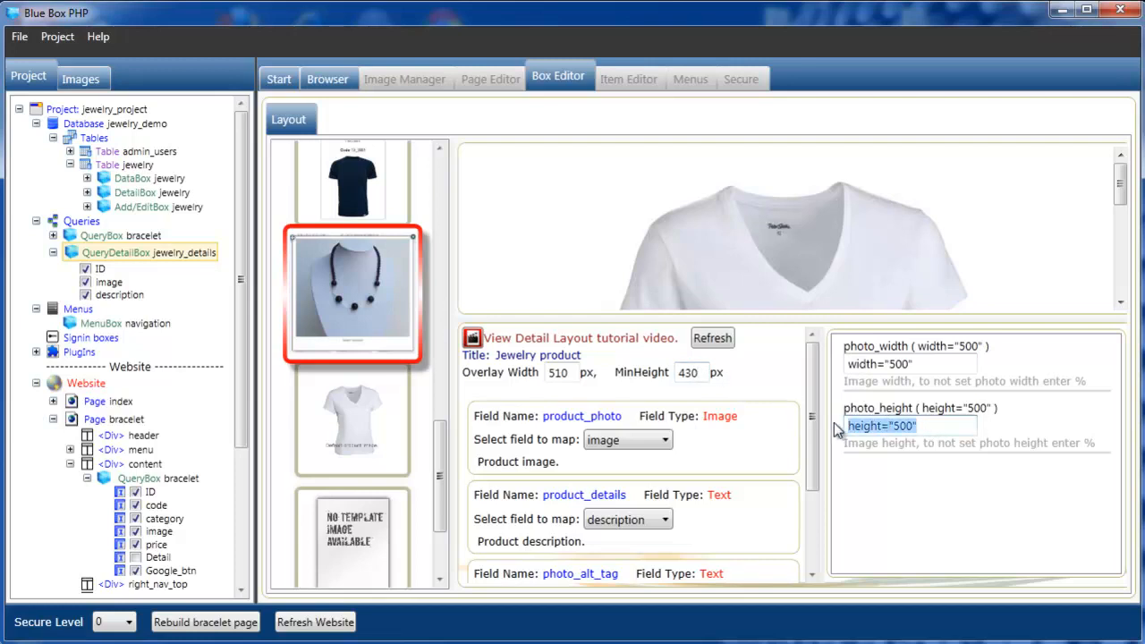
{"action": "type", "text": "%"}
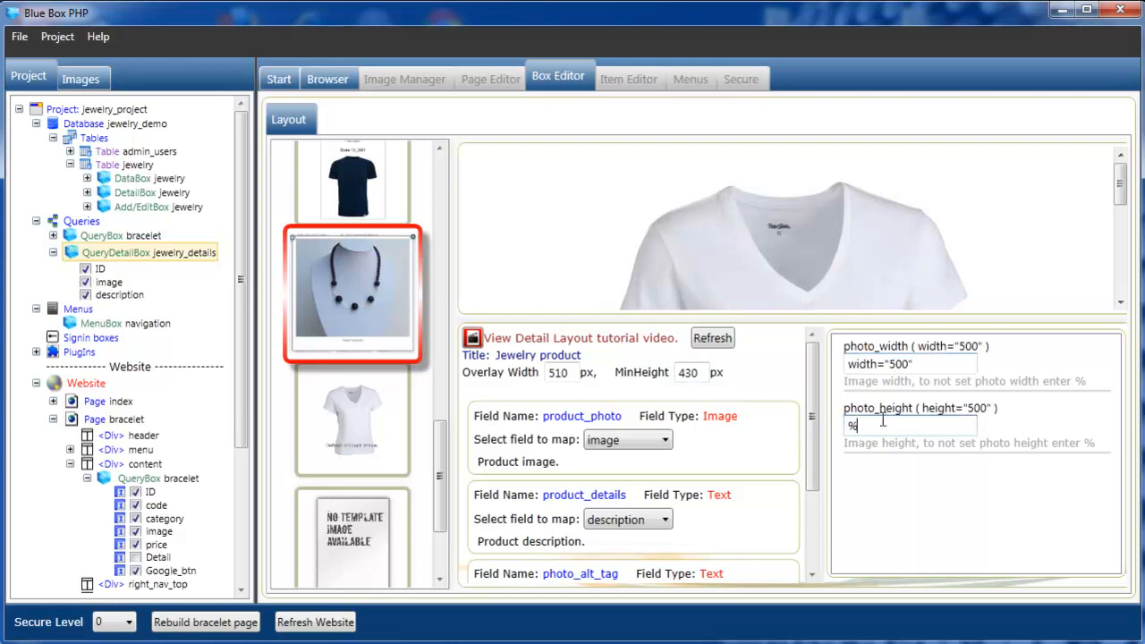
{"action": "left_click_drag", "start_coordinate": [811, 429], "coordinate": [828, 408]}
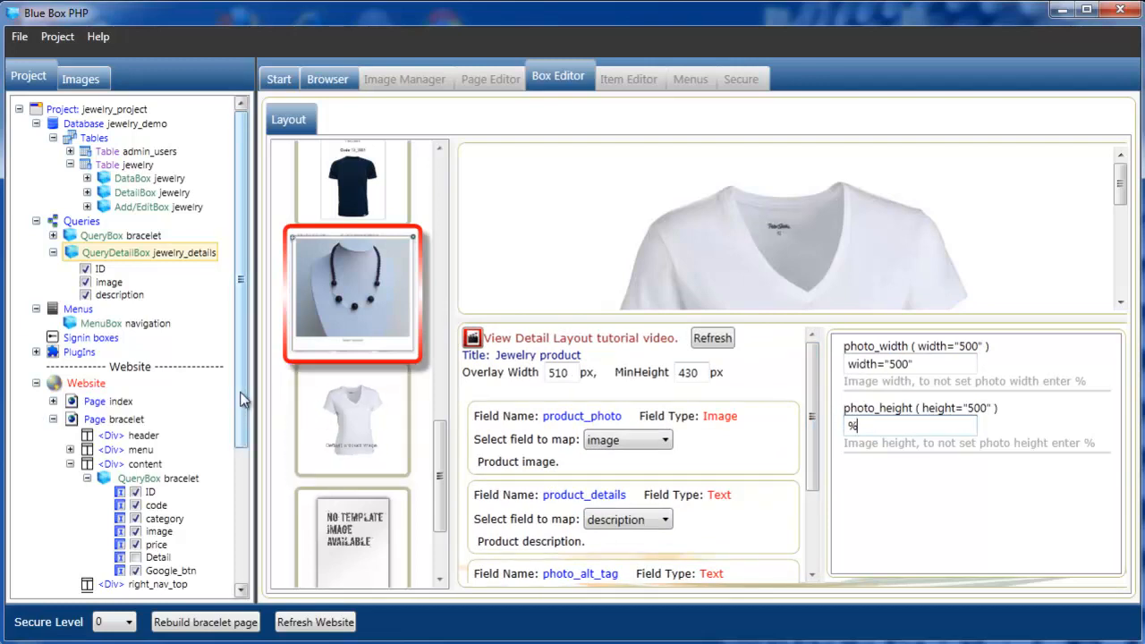
Enable the Detail item in the bracelet page's query box and link it to the jewelry_details box using ID as the unique field
{"action": "left_click_drag", "start_coordinate": [239, 402], "coordinate": [243, 433]}
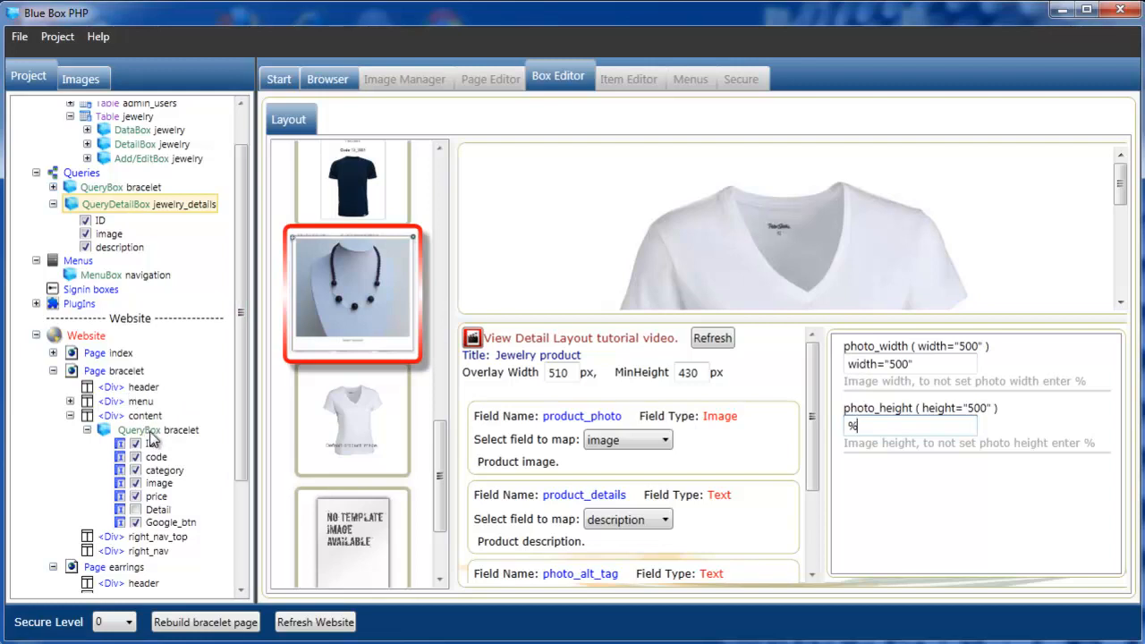
{"action": "left_click", "coordinate": [136, 509]}
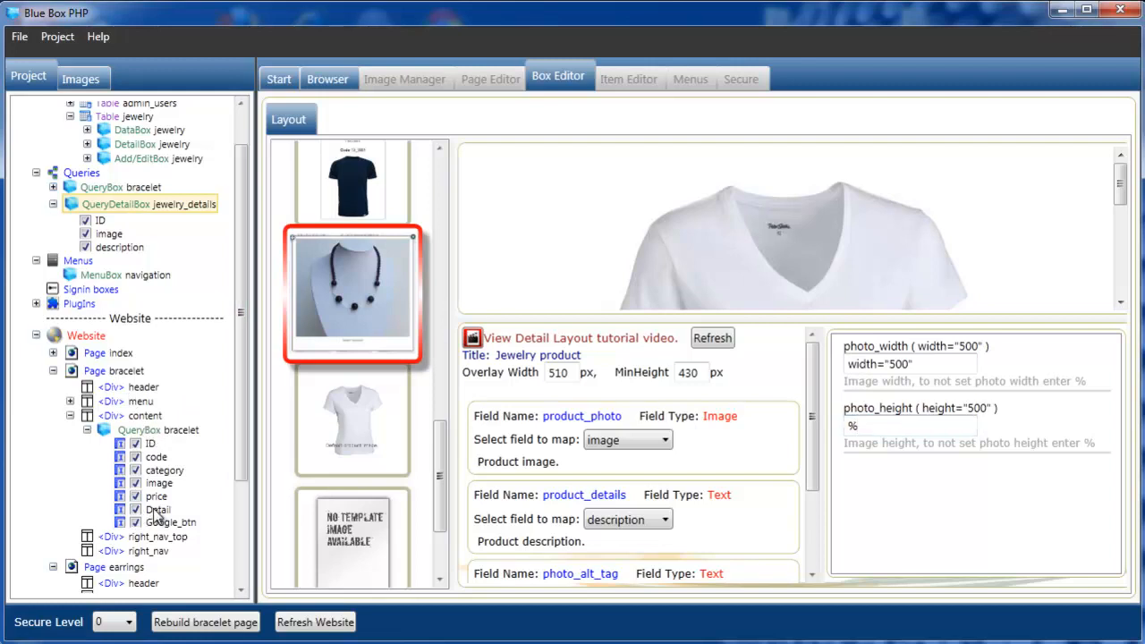
{"action": "left_click", "coordinate": [158, 509]}
{"action": "right_click", "coordinate": [160, 509]}
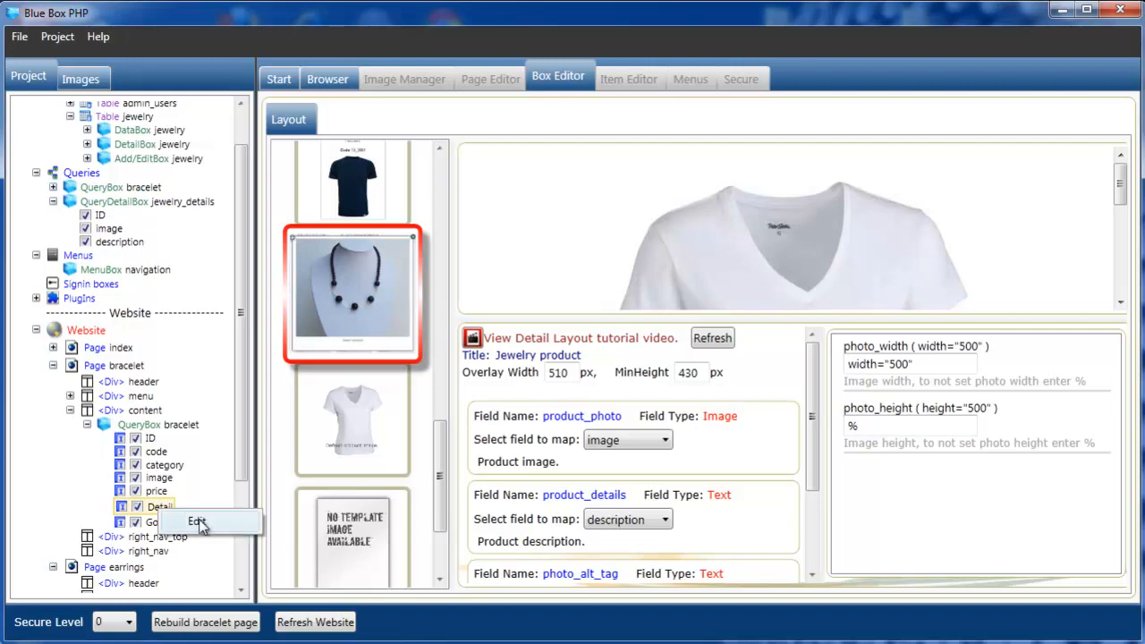
{"action": "left_click", "coordinate": [199, 522]}
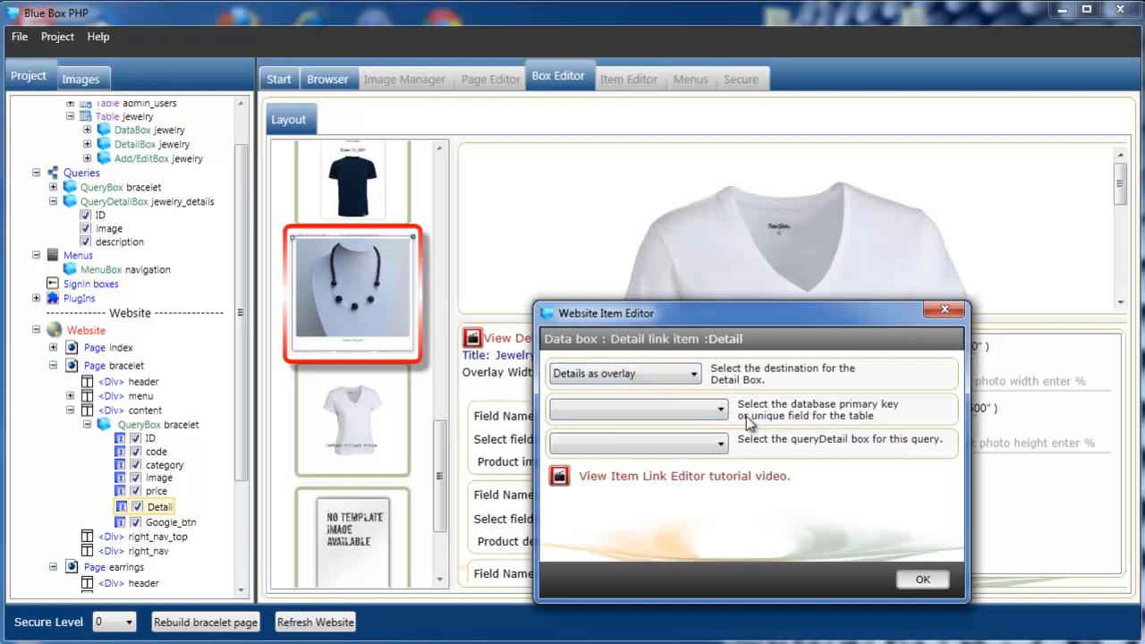
{"action": "left_click", "coordinate": [720, 411]}
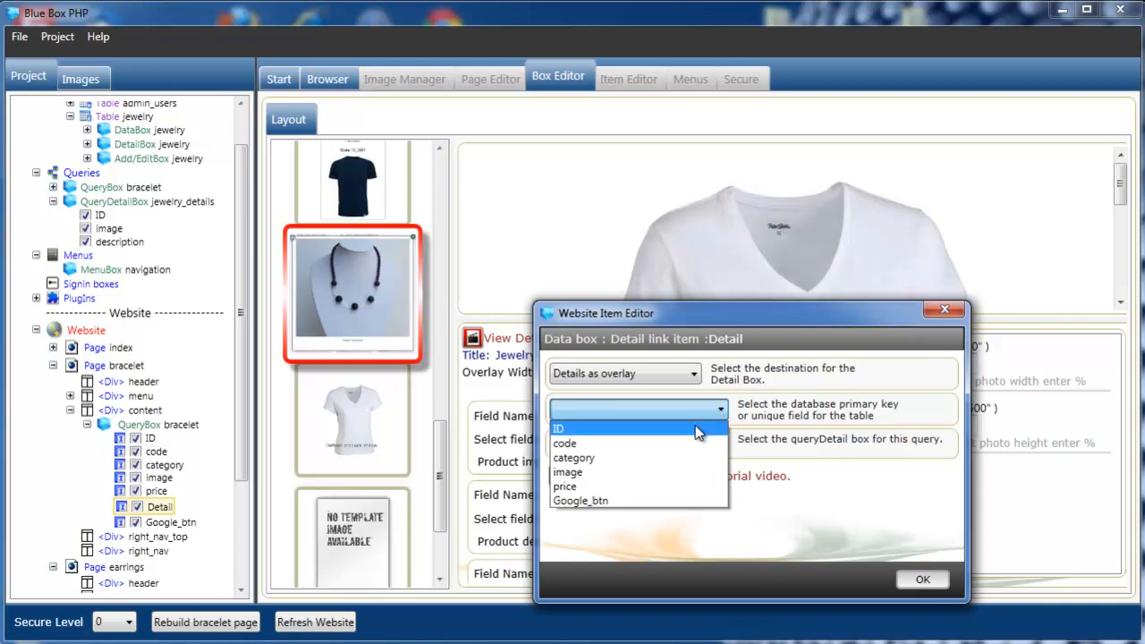
{"action": "left_click", "coordinate": [697, 431]}
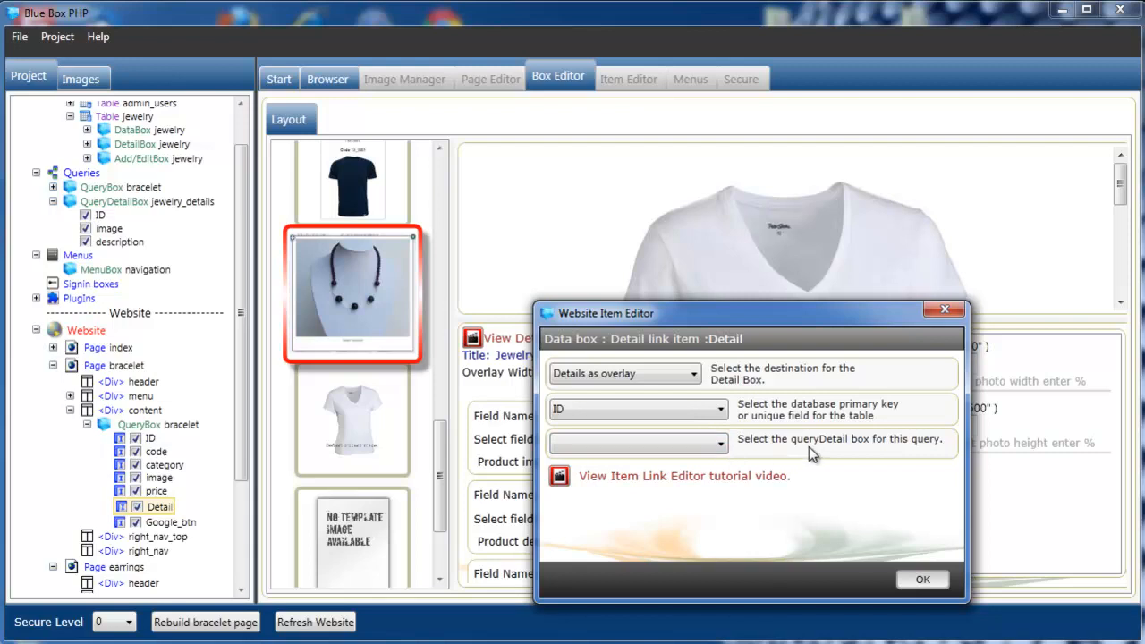
{"action": "left_click", "coordinate": [721, 443]}
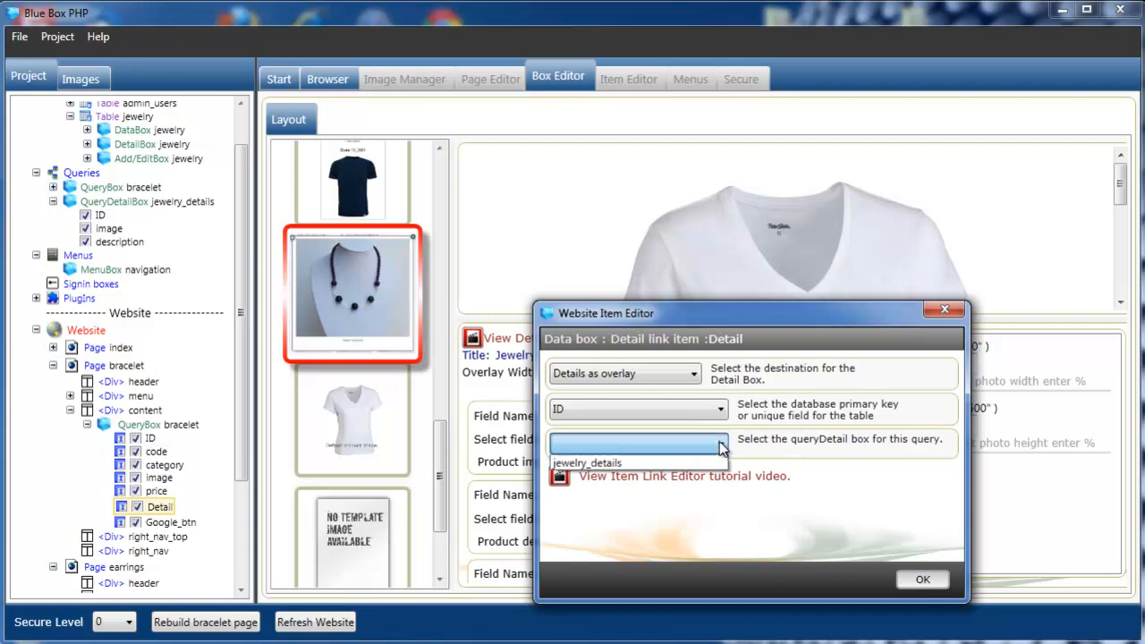
{"action": "left_click", "coordinate": [667, 464]}
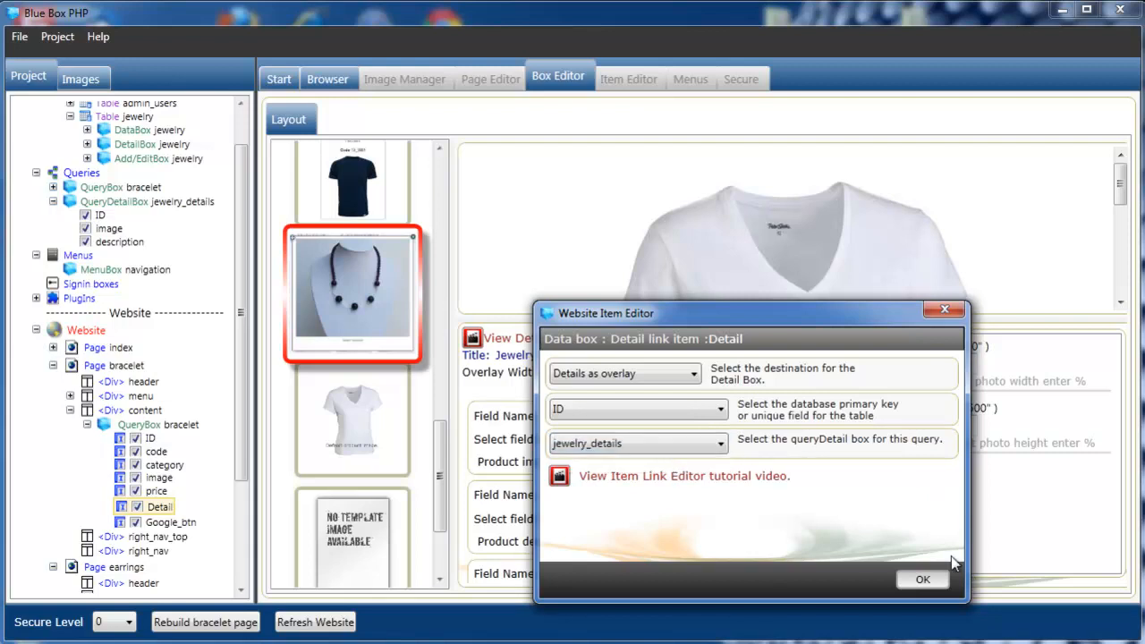
{"action": "left_click", "coordinate": [922, 580]}
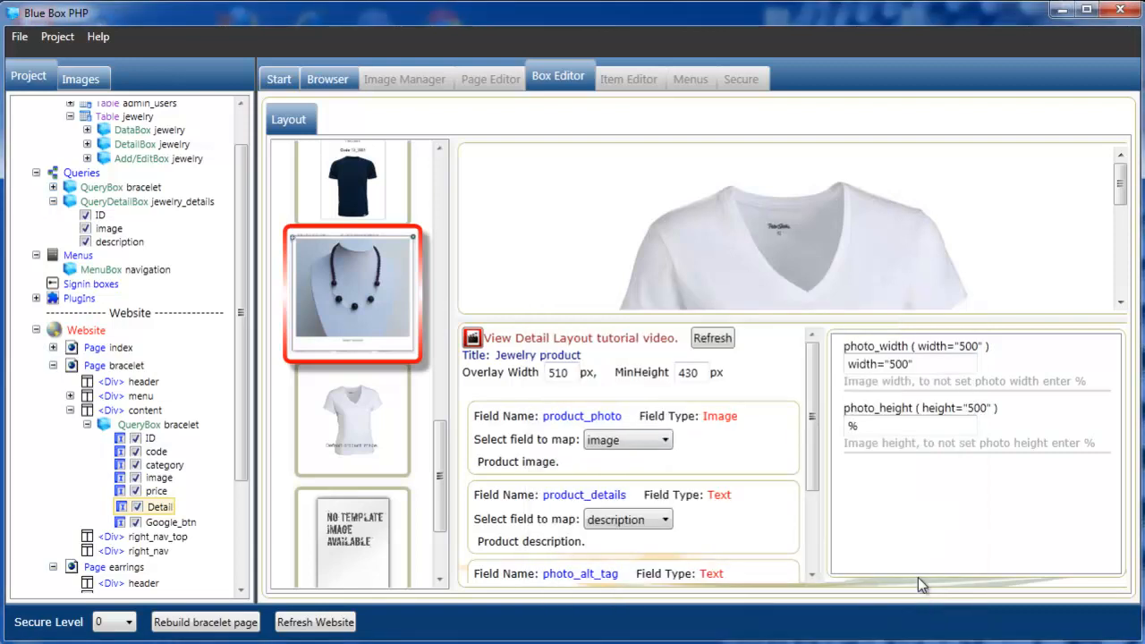
Rebuild the bracelet page and open the detail overlay of the red-beaded bracelet to check it
{"action": "left_click", "coordinate": [221, 626]}
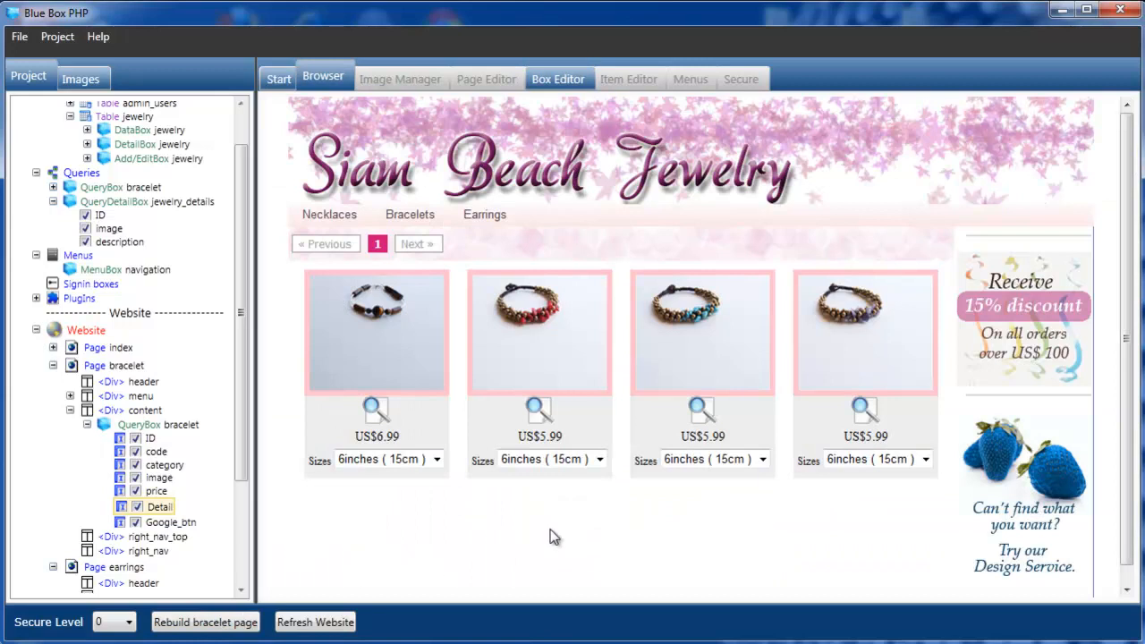
{"action": "left_click", "coordinate": [535, 411]}
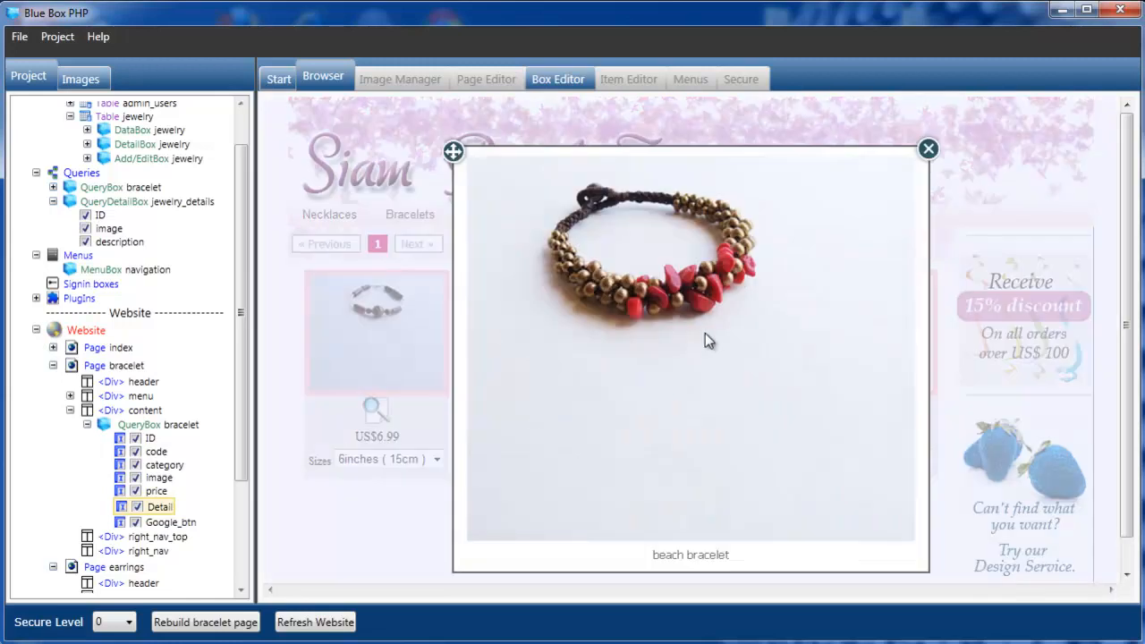